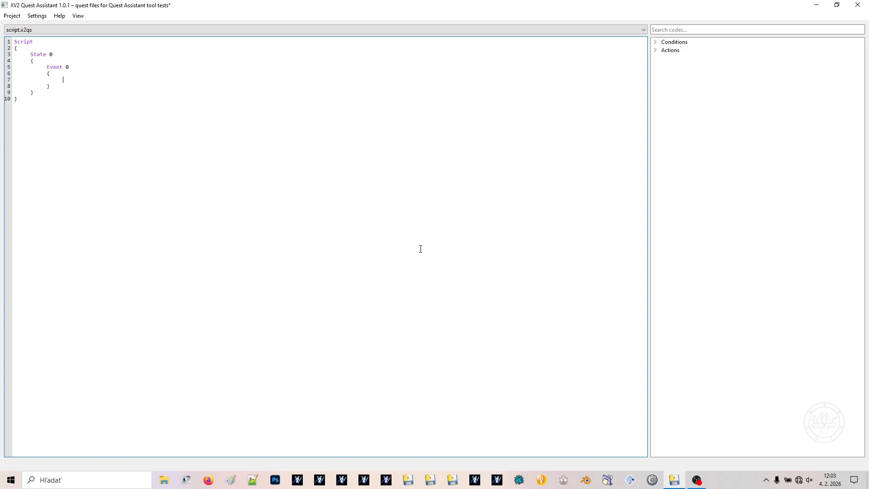
{"action": "type", "text": "ionctiont"}
{"action": "key", "text": "shift+Up"}
{"action": "key", "text": "shift+Up"}
{"action": "key", "text": "shift+Left"}
{"action": "key", "text": "shift+Left"}
{"action": "key", "text": "shift+Left"}
{"action": "key", "text": "shift+Left"}
{"action": "key", "text": "shift+Left"}
{"action": "key", "text": "shift+Left"}
{"action": "key", "text": "shift+Left"}
{"action": "key", "text": "shift+Left"}
{"action": "key", "text": "shift+Left"}
{"action": "key", "text": "shift+Left"}
{"action": "key", "text": "shift+Left"}
{"action": "key", "text": "shift+Left"}
{"action": "key", "text": "shift+Left"}
{"action": "key", "text": "BackSpace"}
Search the code list for "alw" and insert Condition Always into Event 0
{"action": "left_click", "coordinate": [742, 30]}
{"action": "type", "text": "alw"}
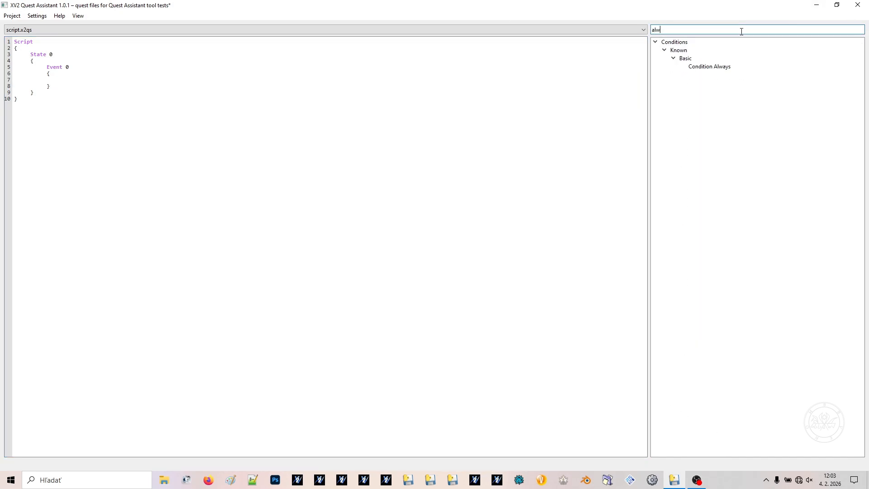
{"action": "double_click", "coordinate": [737, 65]}
{"action": "key", "text": "Return"}
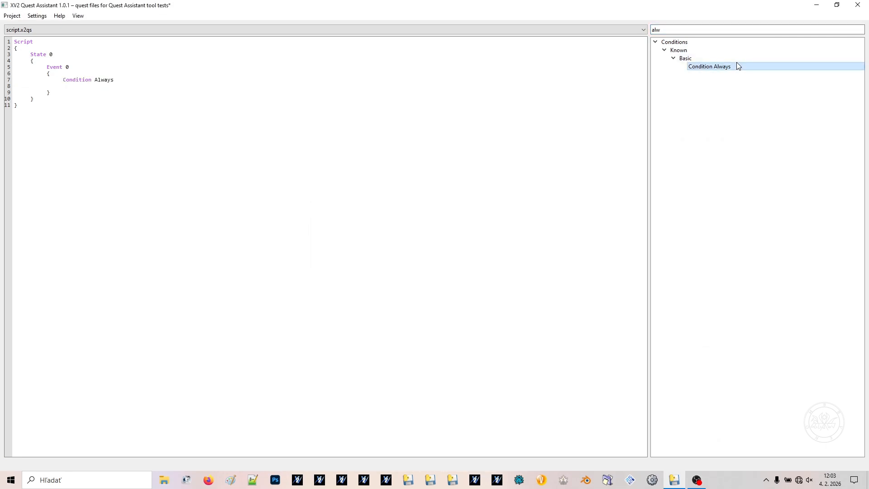
Search the code list for "initqu" and insert Action InitQuest into Event 0
{"action": "double_click", "coordinate": [679, 30]}
{"action": "type", "text": "initqu"}
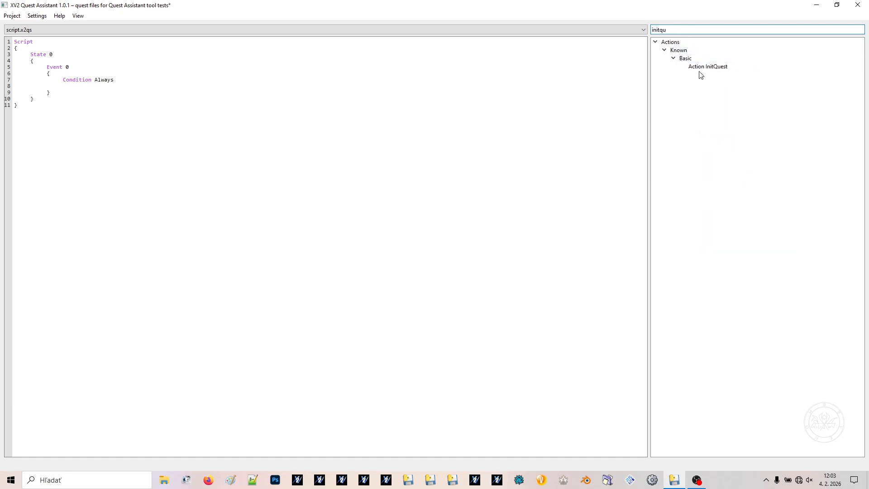
{"action": "double_click", "coordinate": [701, 67]}
{"action": "key", "text": "Return"}
Replace InitQuest in the action line of Event 0 with Wait(1.0)
{"action": "left_click", "coordinate": [178, 82]}
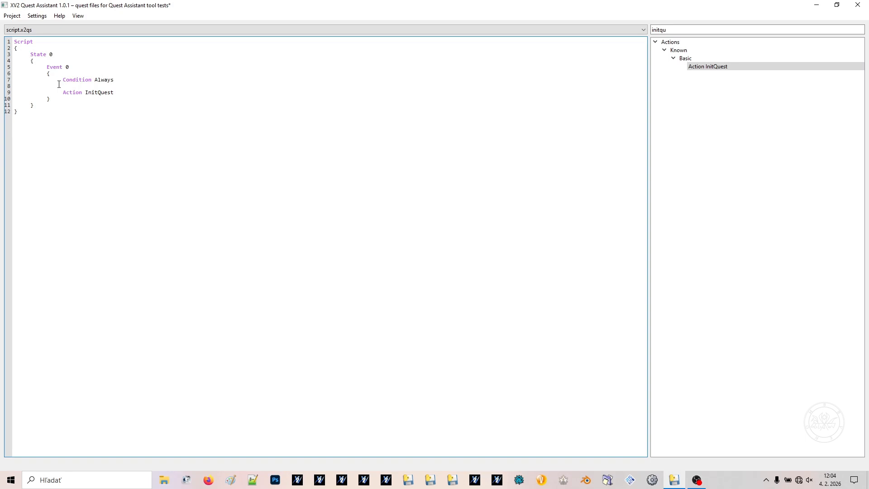
{"action": "left_click_drag", "start_coordinate": [126, 92], "coordinate": [87, 92]}
{"action": "type", "text": "Wait(1.0"}
Search the code list for "ko" and insert a KO condition with QmlChar set to Player
{"action": "double_click", "coordinate": [691, 32]}
{"action": "type", "text": "ko"}
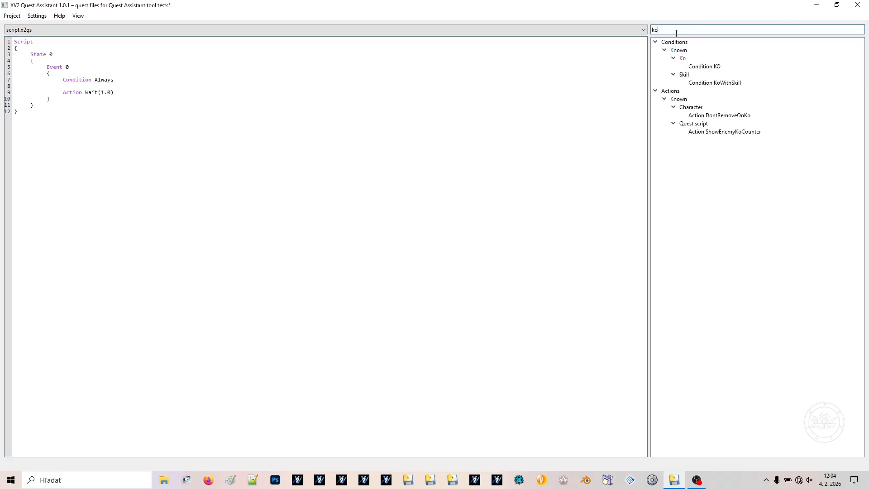
{"action": "double_click", "coordinate": [703, 66]}
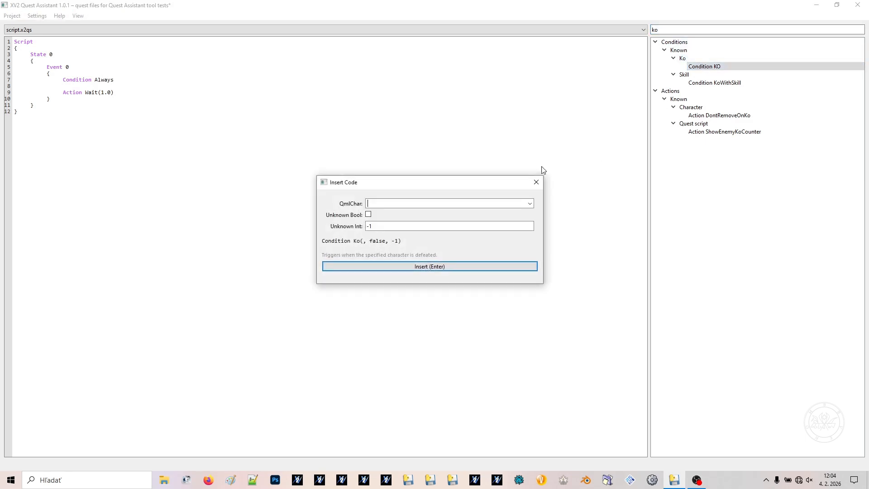
{"action": "type", "text": "Player"}
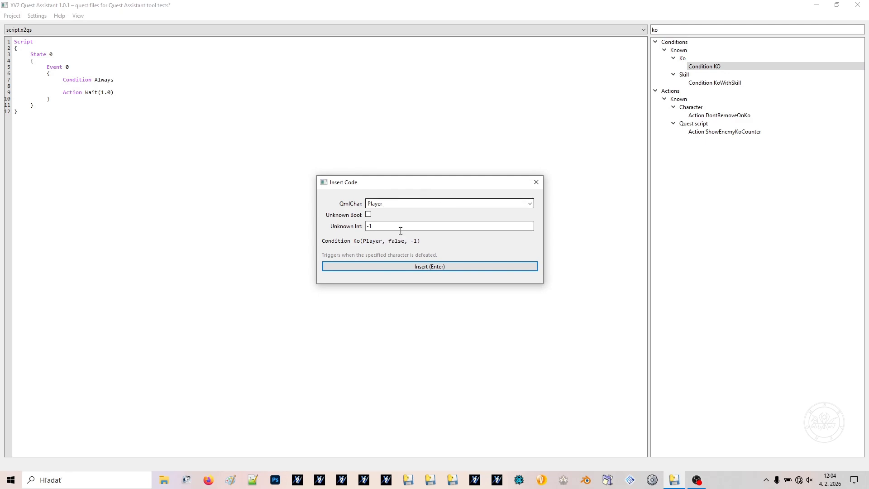
{"action": "left_click", "coordinate": [404, 267]}
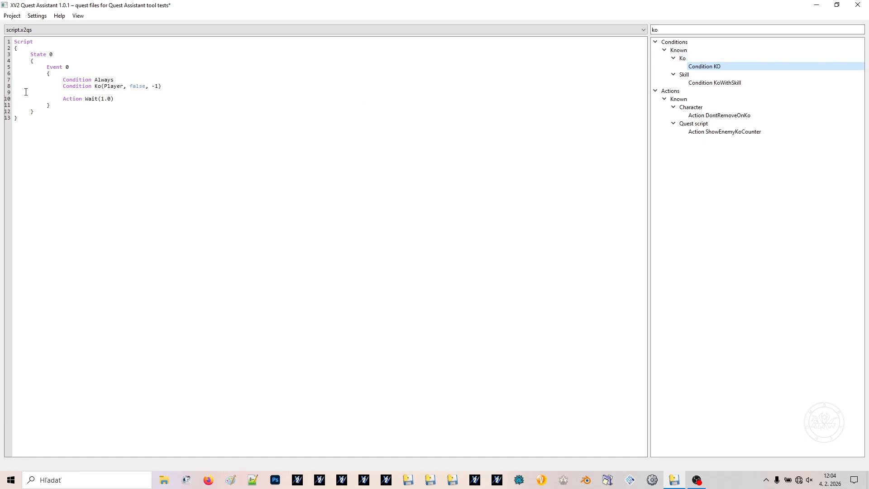
Change the Ko condition's character to Player2, and delete the whole Ko condition line from Event 0
{"action": "left_click_drag", "start_coordinate": [62, 86], "coordinate": [164, 86]}
{"action": "left_click", "coordinate": [162, 92]}
{"action": "double_click", "coordinate": [114, 86]}
{"action": "type", "text": "Player2"}
{"action": "key", "text": "End"}
{"action": "key", "text": "shift+Home"}
{"action": "key", "text": "BackSpace"}
{"action": "key", "text": "BackSpace"}
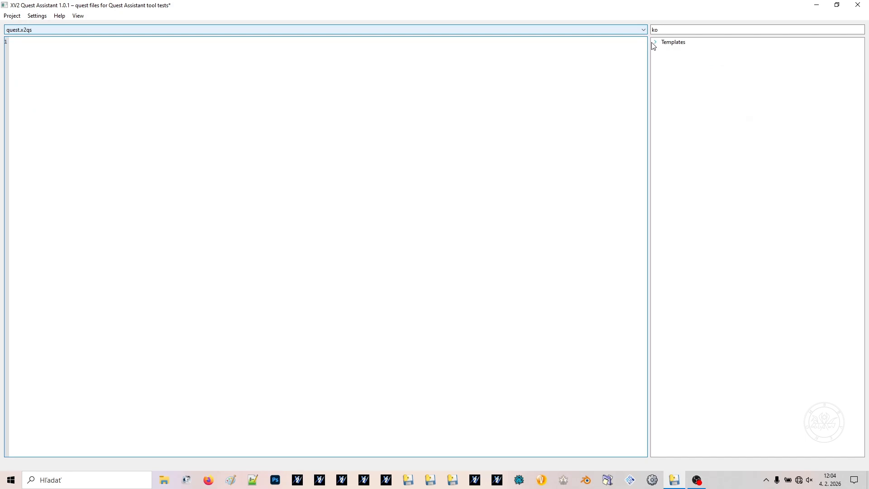
In quest.x2qs, insert a Text Entry template with ID entry1 and the text "Some text"
{"action": "left_click", "coordinate": [655, 42]}
{"action": "left_click", "coordinate": [664, 57]}
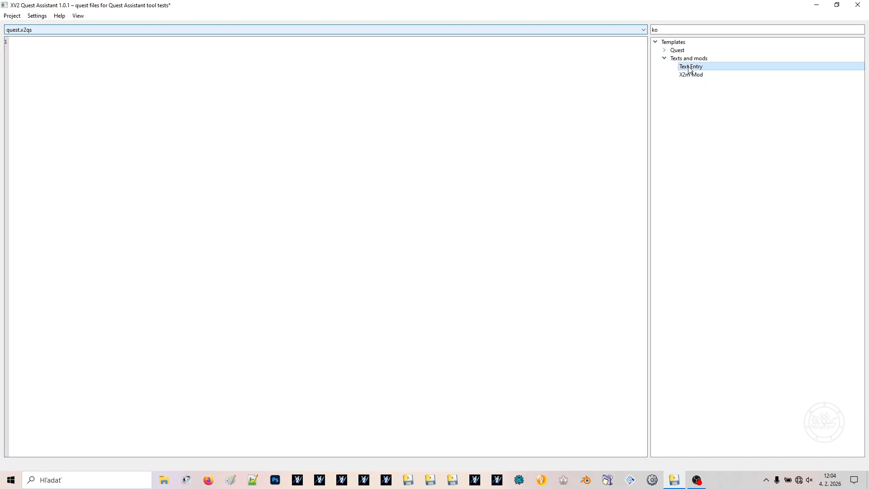
{"action": "double_click", "coordinate": [690, 67]}
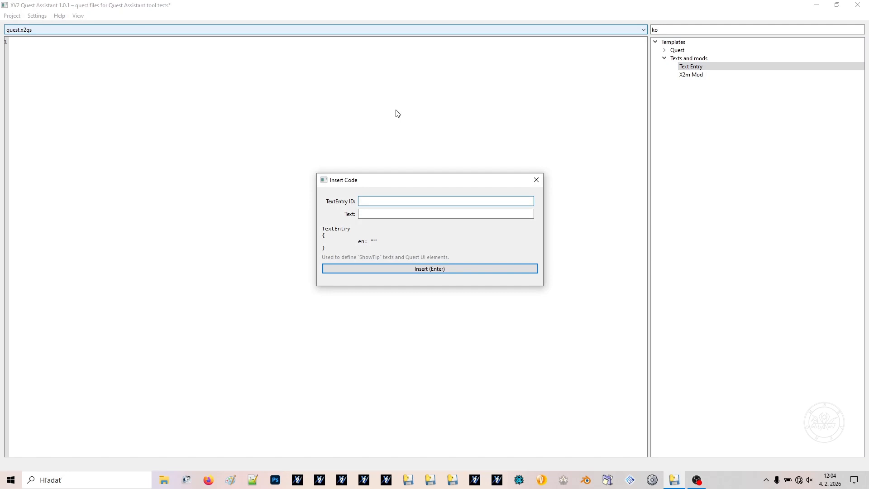
{"action": "type", "text": "entry1"}
{"action": "key", "text": "Tab"}
{"action": "type", "text": "Some t"}
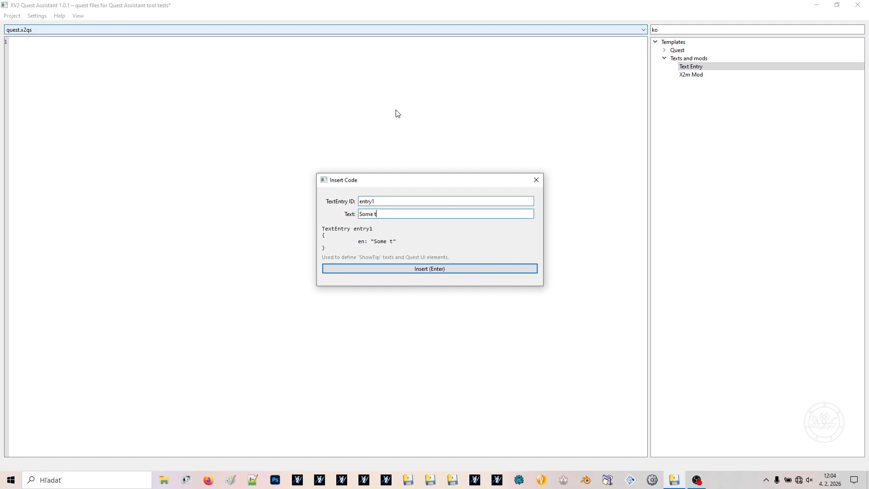
{"action": "type", "text": "etxt"}
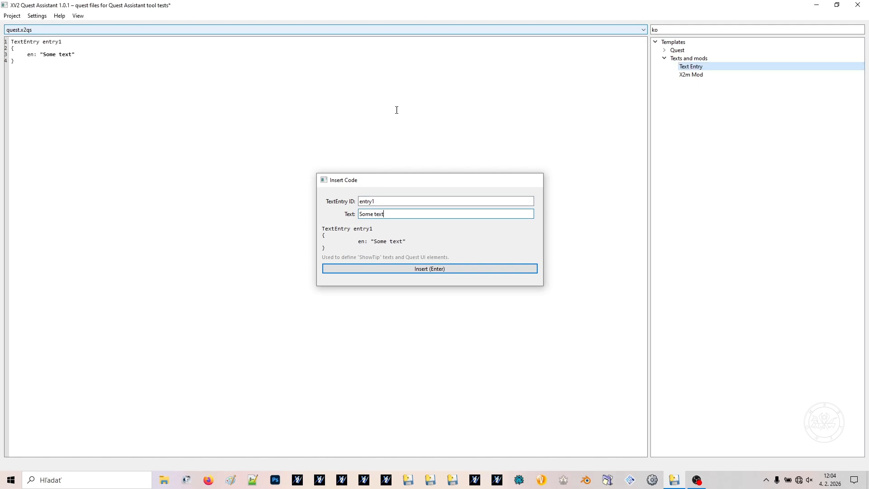
{"action": "key", "text": "Return"}
Insert a second Text Entry with ID entry2 and the text "some more tetx"
{"action": "double_click", "coordinate": [761, 66]}
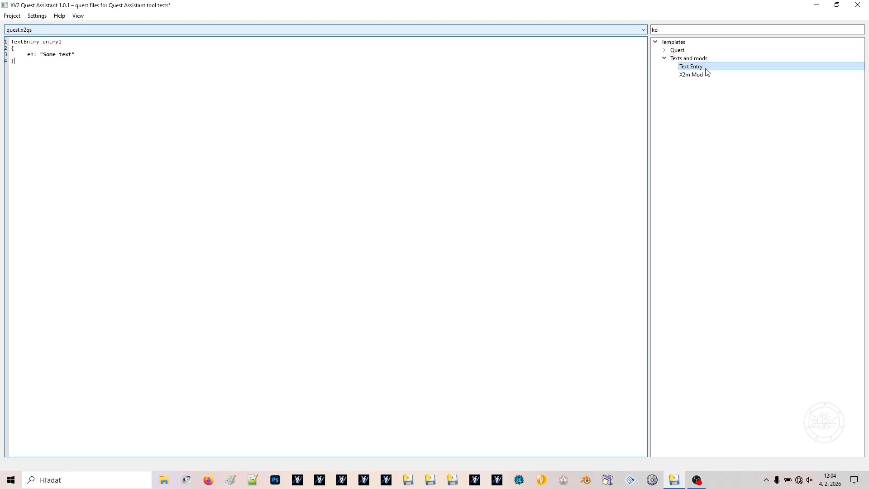
{"action": "type", "text": "entry2 {     en: \""}
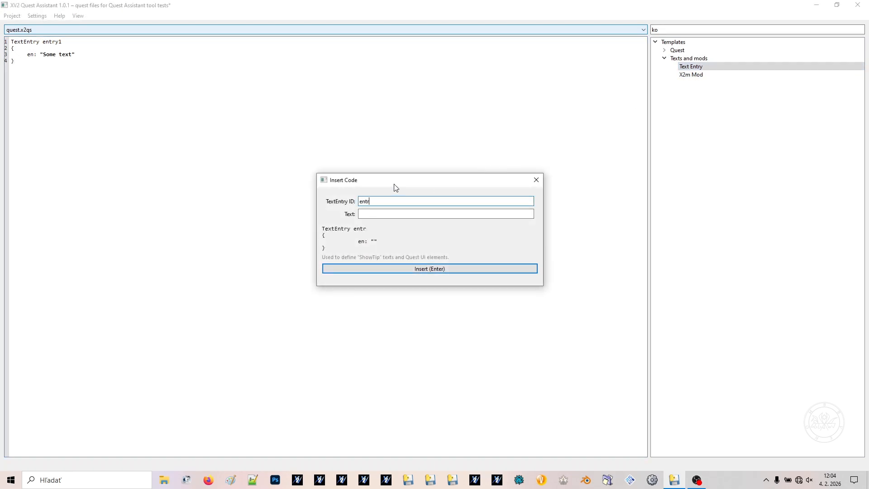
{"action": "type", "text": "some more tetx"}
{"action": "key", "text": "Return"}
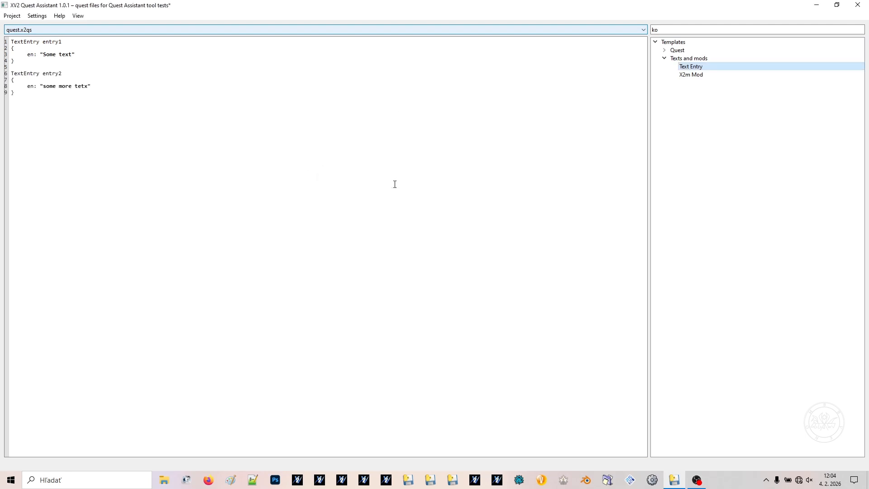
Insert an X2m Mod with ID someMOd, name "Mod name" and guid "fklmasklfmFAW-FAWFKLAKFLASFAW-FASFAKLFMASKLFS"
{"action": "double_click", "coordinate": [692, 75]}
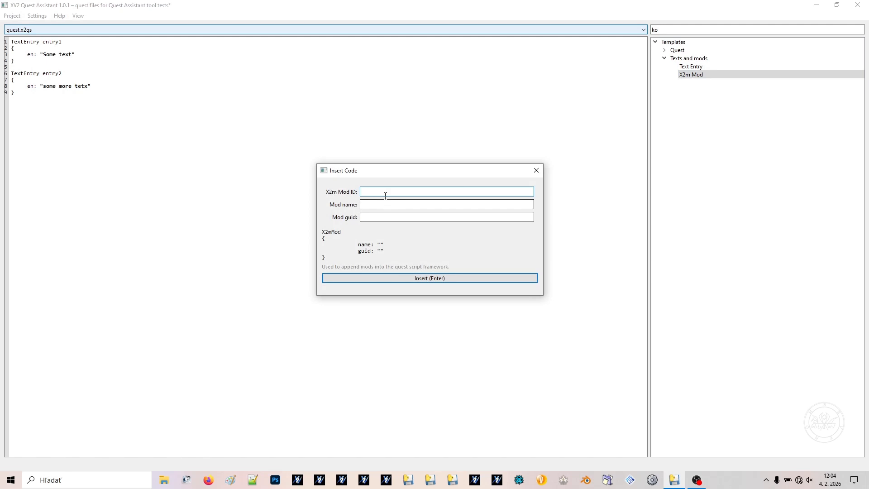
{"action": "type", "text": "someMOd"}
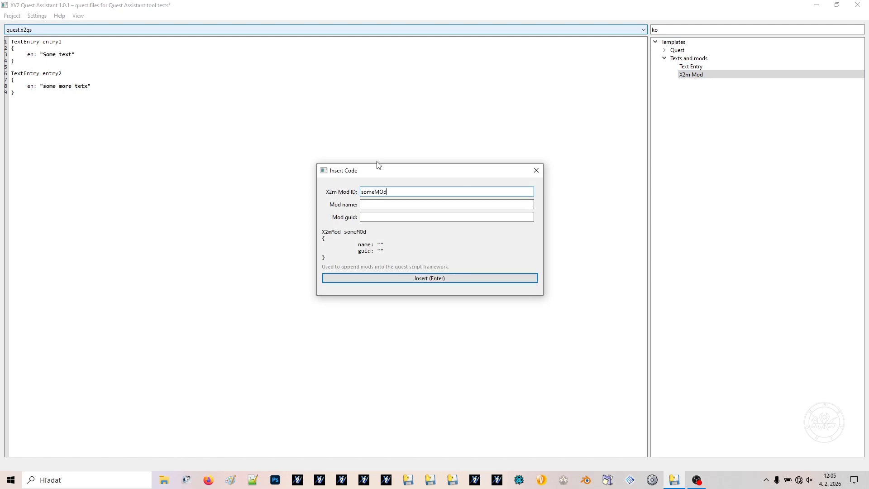
{"action": "key", "text": "Tab"}
{"action": "type", "text": "Mod name"}
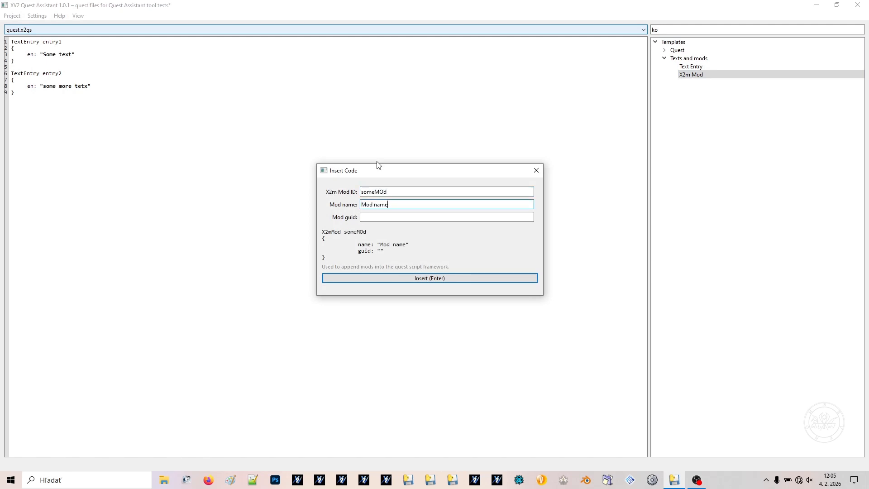
{"action": "key", "text": "Tab"}
{"action": "type", "text": "fklmasklfmF"}
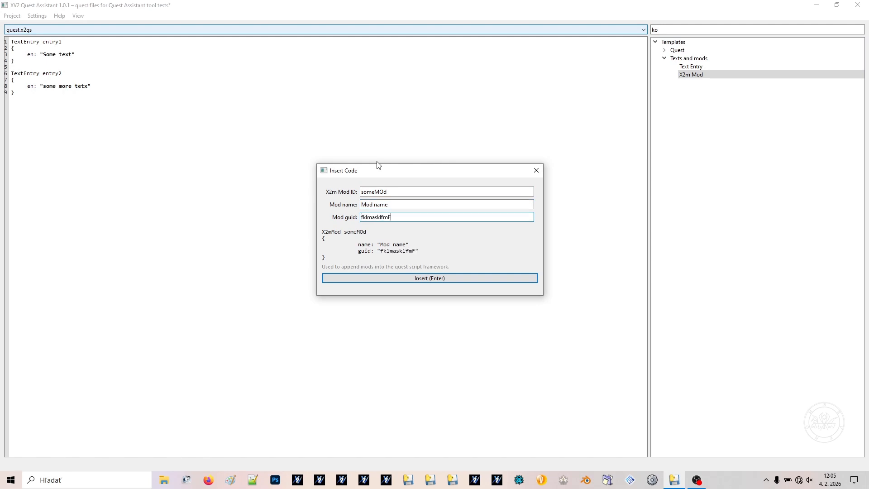
{"action": "type", "text": "AW-FAWFKLAKFLASFAW-FASFAKLFMASKLFS"}
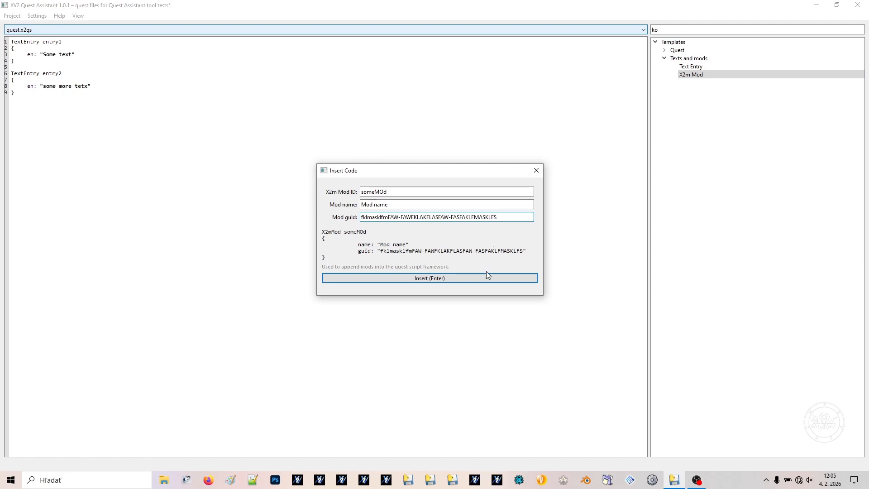
{"action": "left_click", "coordinate": [427, 282]}
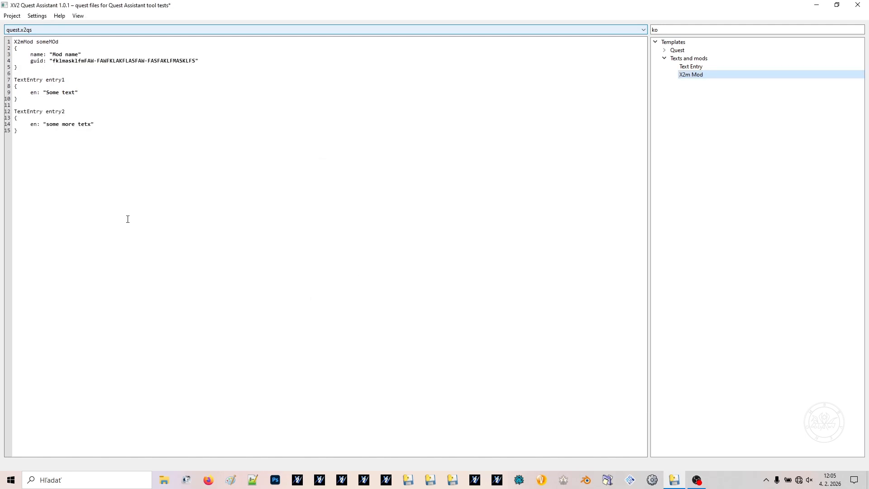
Copy the entry1 and entry2 text entries together and paste five copies of the pair at the end of quest.x2qs
{"action": "left_click", "coordinate": [138, 142]}
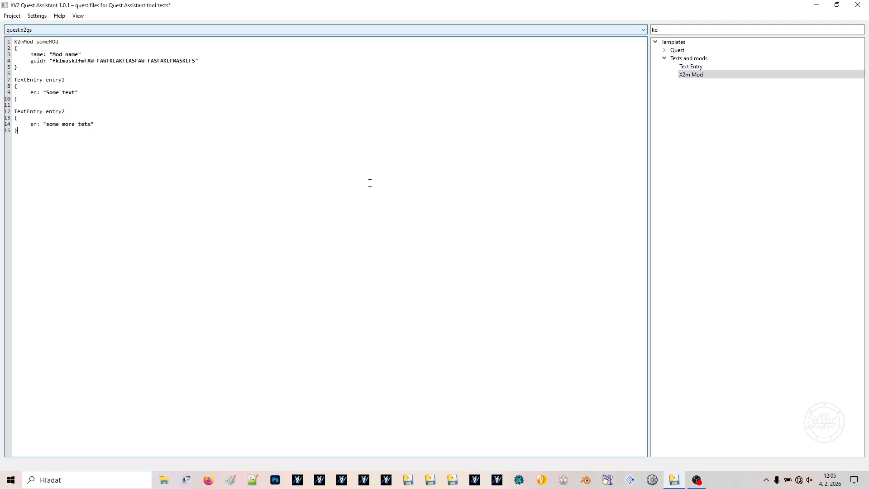
{"action": "key", "text": "shift+Up"}
{"action": "key", "text": "shift+Up"}
{"action": "key", "text": "shift+Up"}
{"action": "key", "text": "shift+Up"}
{"action": "key", "text": "shift+Up"}
{"action": "key", "text": "shift+Up"}
{"action": "key", "text": "shift+Up"}
{"action": "key", "text": "shift+Up"}
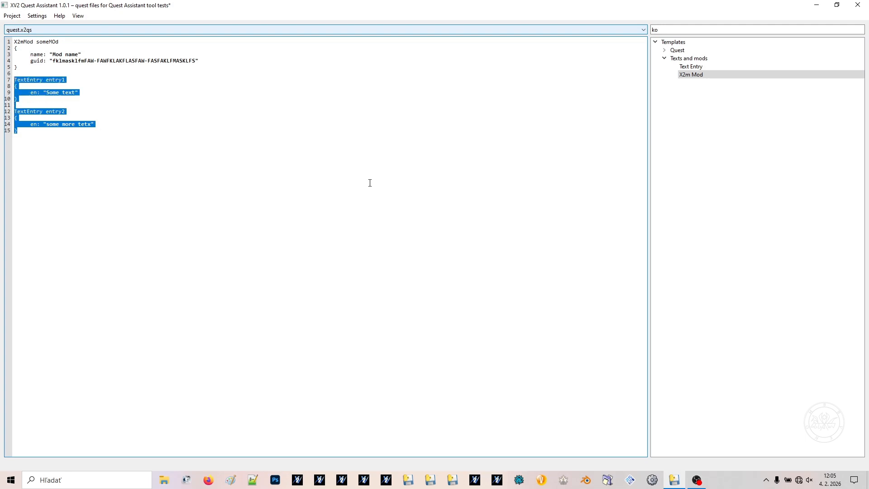
{"action": "key", "text": "ctrl+c"}
{"action": "key", "text": "ctrl+End"}
{"action": "key", "text": "ctrl+v"}
{"action": "key", "text": "ctrl+v"}
{"action": "key", "text": "ctrl+v"}
{"action": "key", "text": "ctrl+v"}
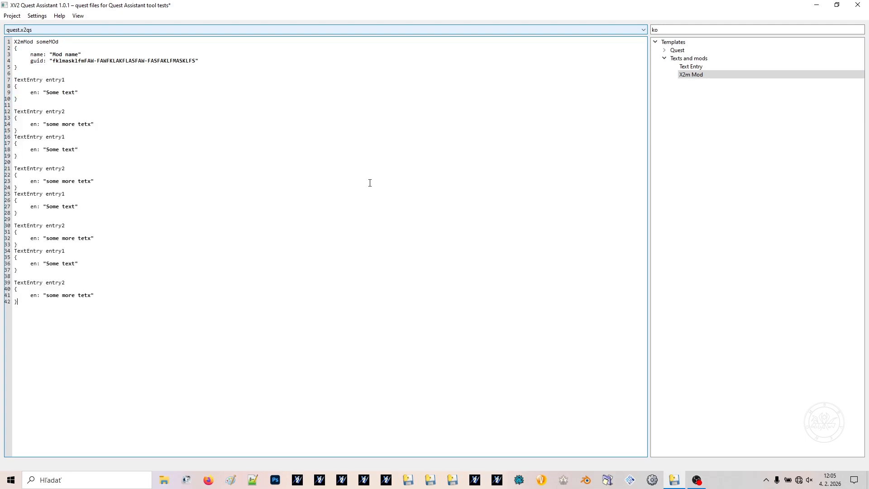
{"action": "key", "text": "ctrl+v"}
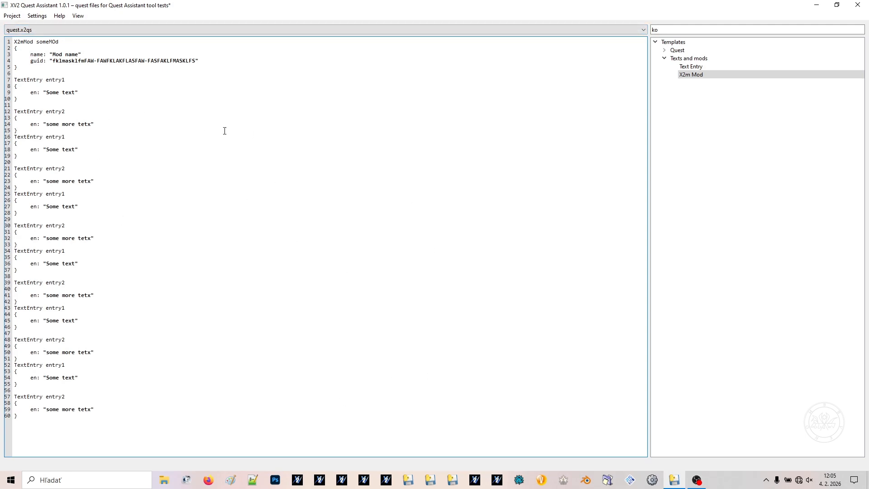
{"action": "double_click", "coordinate": [57, 225]}
{"action": "left_click", "coordinate": [114, 272]}
Start inserting a Main Quest skeleton and set its Quest ID to TMQ__BBV_TST
{"action": "left_click", "coordinate": [664, 58]}
{"action": "left_click", "coordinate": [664, 50]}
{"action": "double_click", "coordinate": [703, 58]}
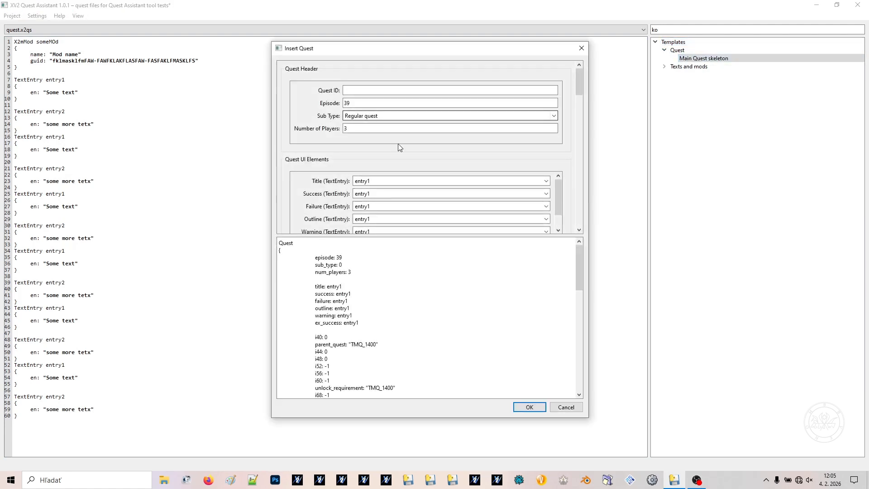
{"action": "left_click", "coordinate": [381, 90]}
{"action": "type", "text": "TMQ_TST_TST"}
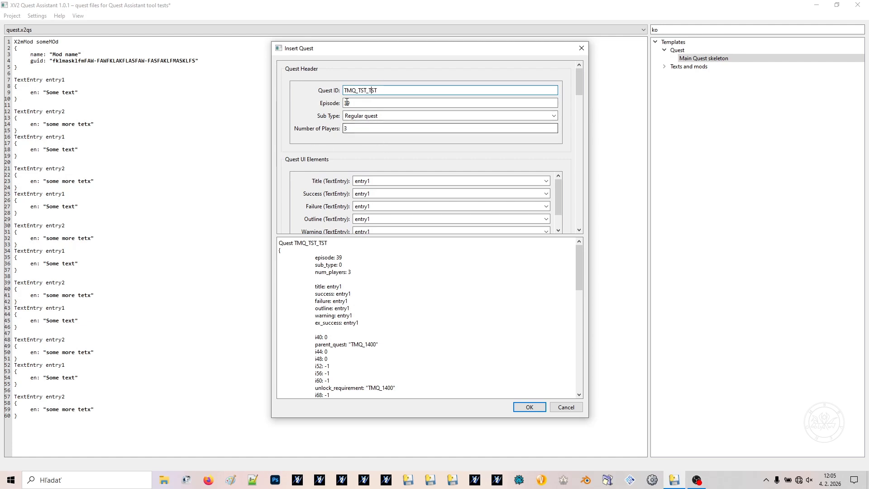
{"action": "mouse_move", "coordinate": [357, 90]}
{"action": "left_mouse_down"}
{"action": "mouse_move", "coordinate": [340, 92]}
{"action": "mouse_move", "coordinate": [365, 90]}
{"action": "left_mouse_up"}
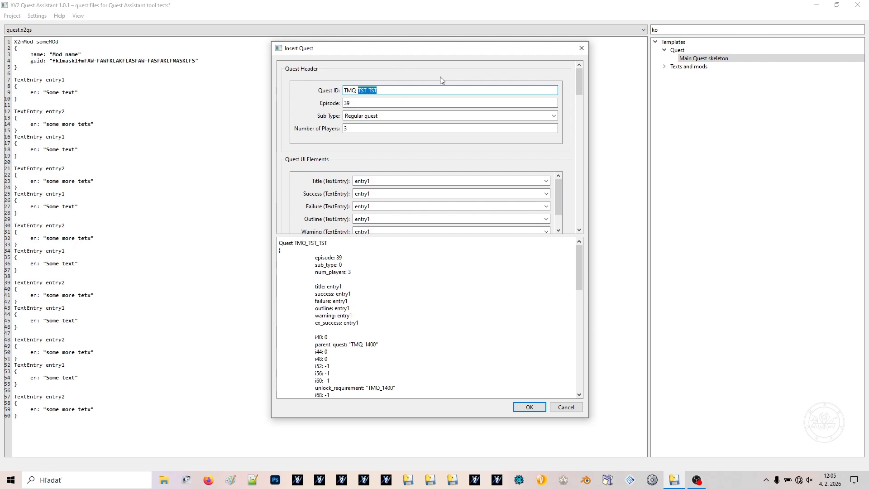
{"action": "type", "text": "_BBV_TST"}
Review the text entries offered for the Success field among the Quest UI Elements
{"action": "scroll", "coordinate": [333, 167], "scroll_direction": "down", "scroll_amount": 5}
{"action": "scroll", "coordinate": [305, 131], "scroll_direction": "up", "scroll_amount": 1}
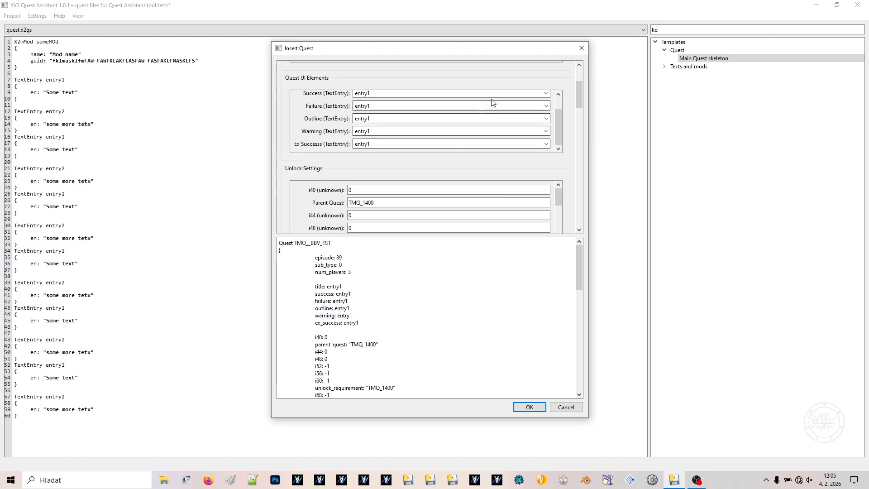
{"action": "left_click", "coordinate": [546, 93]}
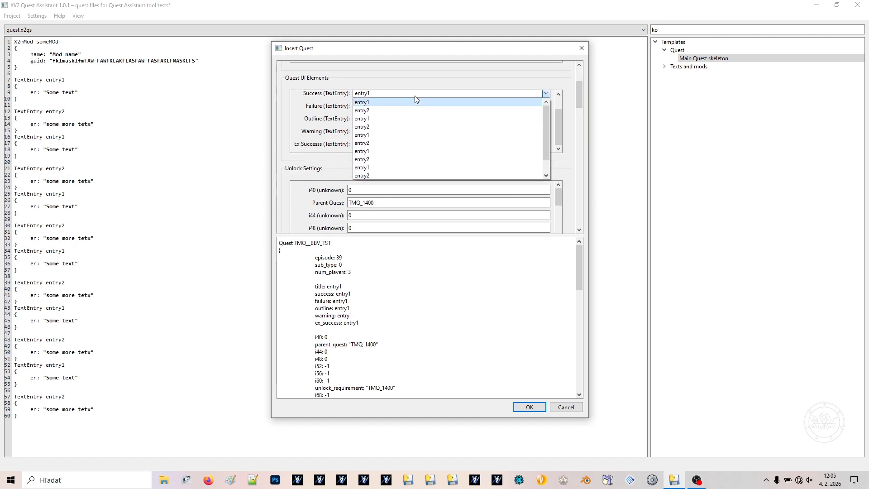
{"action": "scroll", "coordinate": [416, 139], "scroll_direction": "down", "scroll_amount": 1}
{"action": "scroll", "coordinate": [406, 153], "scroll_direction": "up", "scroll_amount": 1}
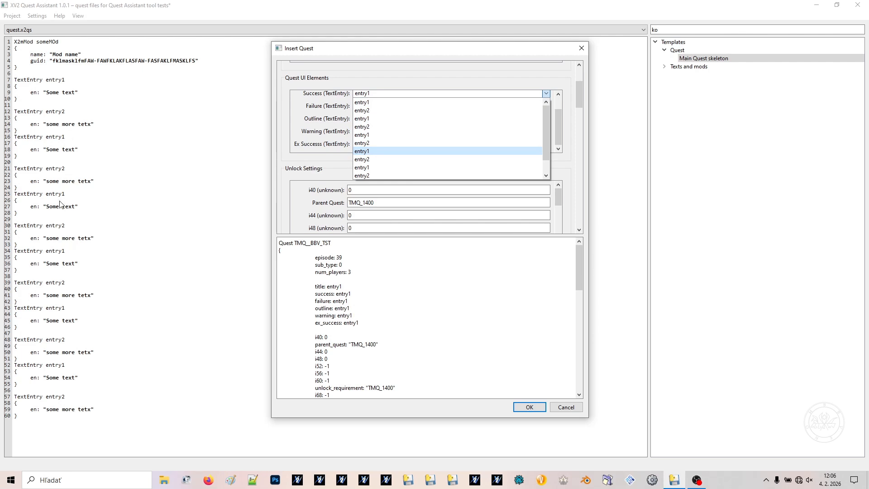
{"action": "left_click", "coordinate": [379, 107]}
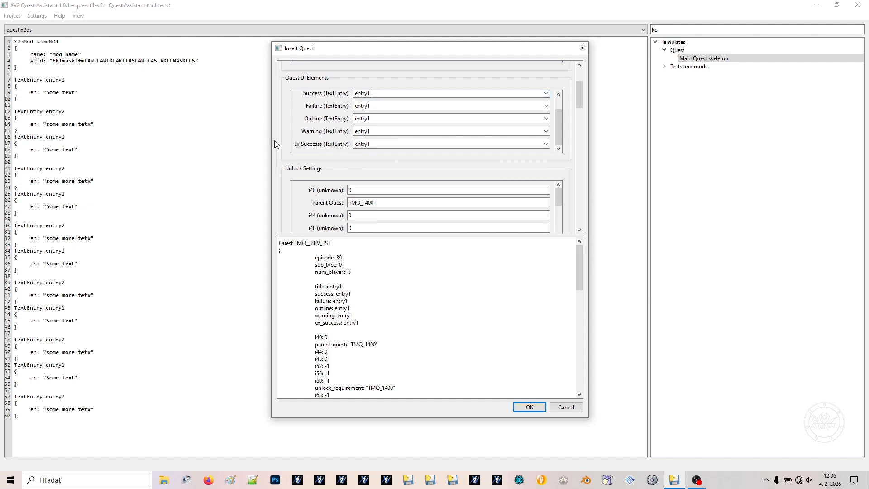
Enable QxdUnk Flags and select the flags for making codes such as "QuestClear" usable and for quest fail when the timer reaches 0
{"action": "scroll", "coordinate": [335, 158], "scroll_direction": "down", "scroll_amount": 8}
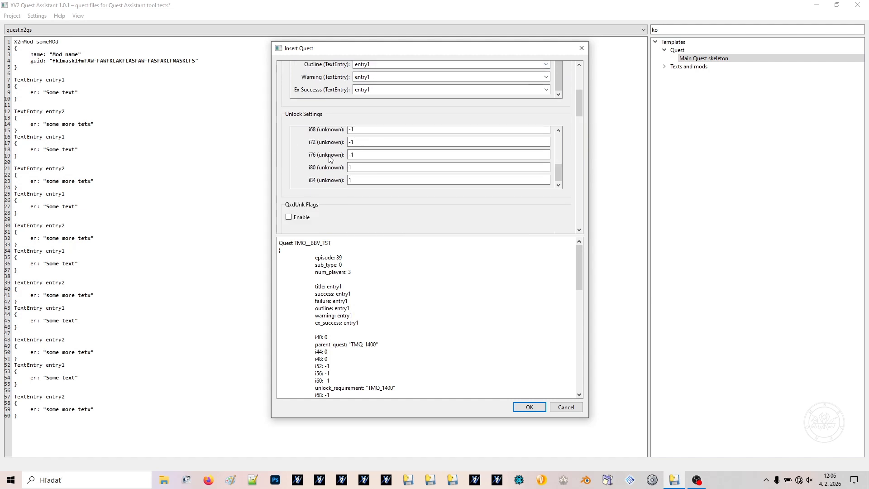
{"action": "scroll", "coordinate": [330, 153], "scroll_direction": "down", "scroll_amount": 1}
{"action": "left_click", "coordinate": [298, 138]}
{"action": "left_click", "coordinate": [358, 168]}
{"action": "left_click", "coordinate": [344, 180]}
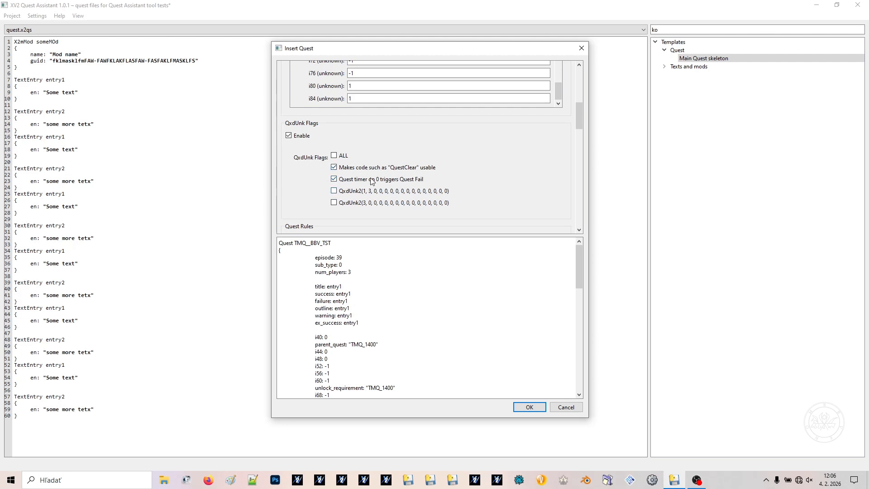
Set the quest rules to Unknown difficulty and a time limit of 30848484 seconds
{"action": "scroll", "coordinate": [500, 195], "scroll_direction": "down", "scroll_amount": 3}
{"action": "scroll", "coordinate": [338, 176], "scroll_direction": "down", "scroll_amount": 2}
{"action": "scroll", "coordinate": [320, 195], "scroll_direction": "up", "scroll_amount": 3}
{"action": "scroll", "coordinate": [421, 160], "scroll_direction": "down", "scroll_amount": 5}
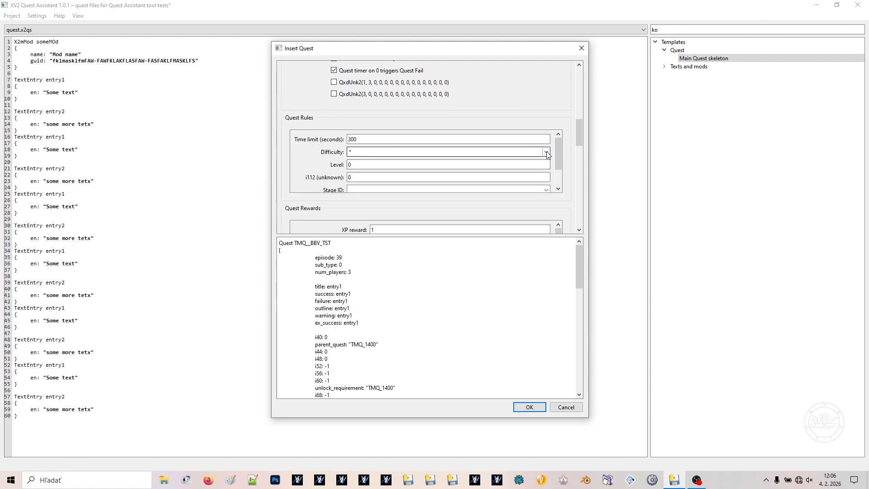
{"action": "left_click", "coordinate": [523, 154]}
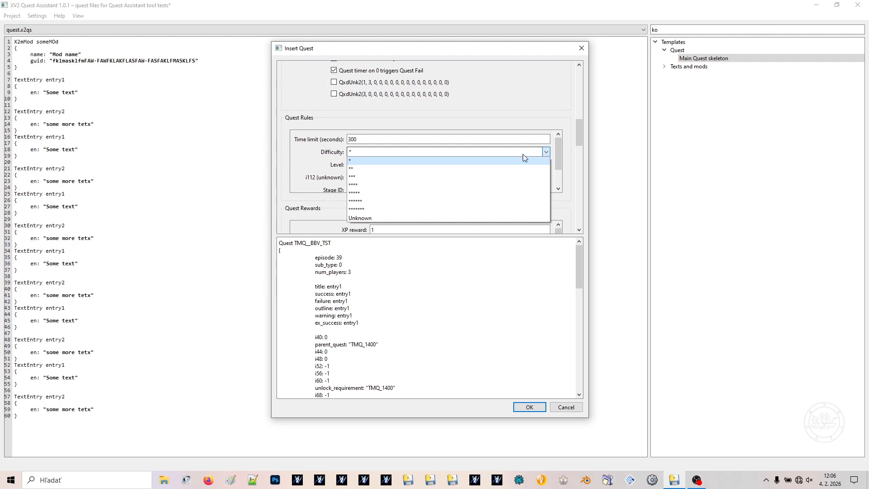
{"action": "left_click", "coordinate": [369, 215]}
{"action": "left_click_drag", "start_coordinate": [369, 140], "coordinate": [310, 142]}
{"action": "type", "text": "30848484"}
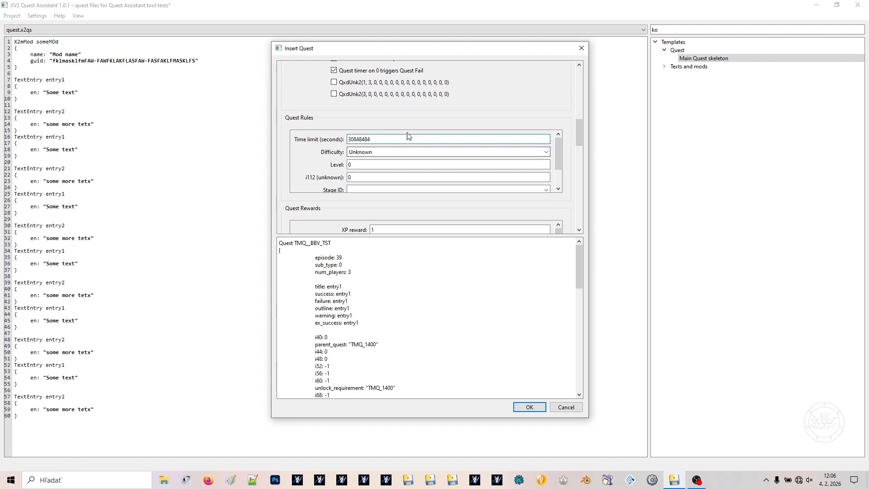
Set the Stage ID in the Quest Rules to Wasteland
{"action": "scroll", "coordinate": [311, 125], "scroll_direction": "down", "scroll_amount": 1}
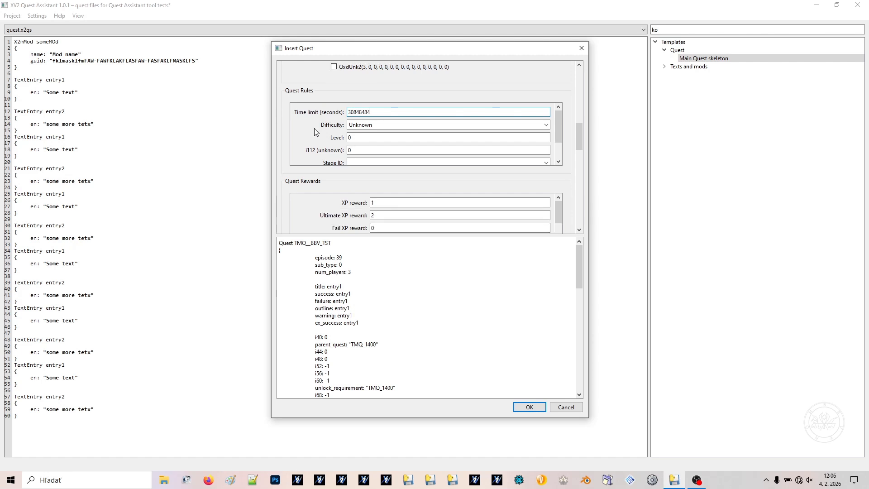
{"action": "scroll", "coordinate": [301, 150], "scroll_direction": "down", "scroll_amount": 1}
{"action": "left_click", "coordinate": [372, 134]}
{"action": "type", "text": "wast"}
{"action": "key", "text": "Down"}
{"action": "key", "text": "Return"}
Set the first Stage ID in the Quest Stages section to Wasteland
{"action": "scroll", "coordinate": [359, 150], "scroll_direction": "down", "scroll_amount": 6}
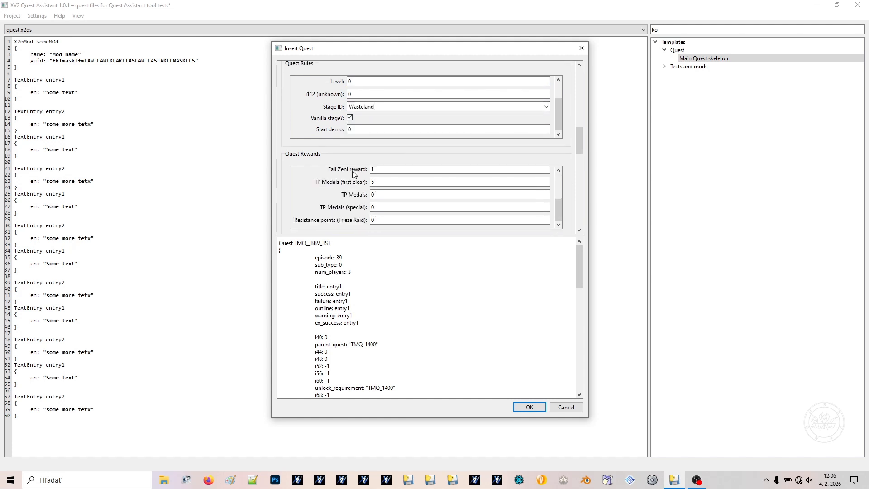
{"action": "scroll", "coordinate": [362, 167], "scroll_direction": "up", "scroll_amount": 4}
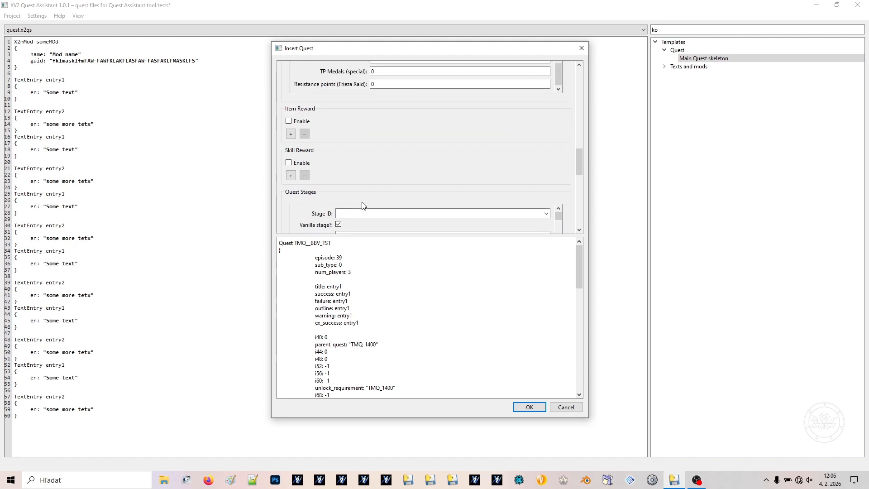
{"action": "left_click", "coordinate": [365, 210]}
{"action": "type", "text": "wast"}
{"action": "key", "text": "Down"}
{"action": "key", "text": "Return"}
{"action": "scroll", "coordinate": [371, 153], "scroll_direction": "down", "scroll_amount": 1}
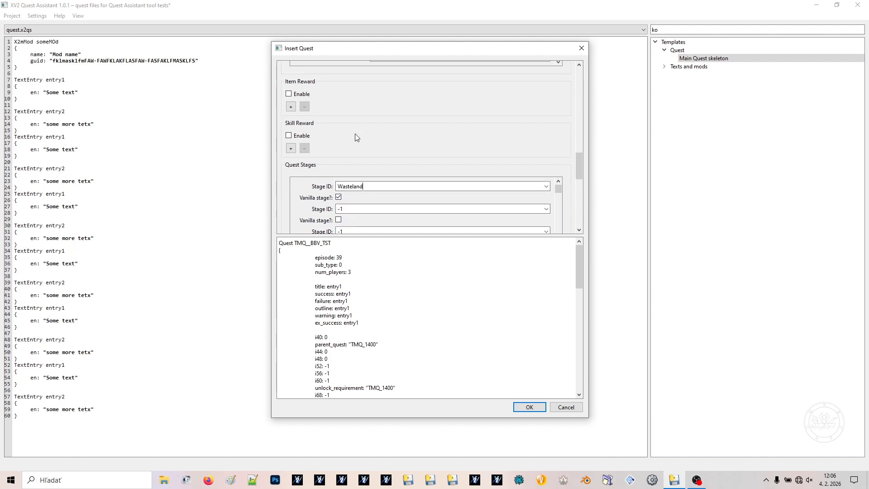
Examine how the first vanilla quest stage is written in the generated code preview
{"action": "double_click", "coordinate": [381, 187]}
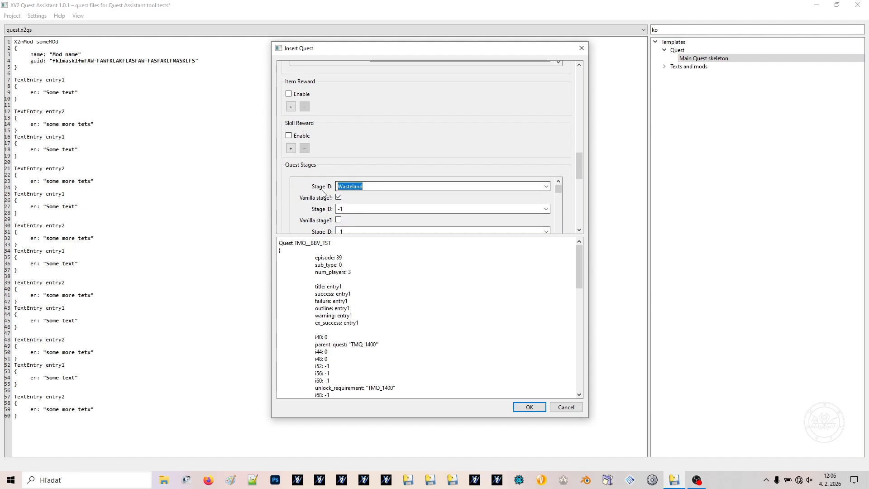
{"action": "scroll", "coordinate": [387, 141], "scroll_direction": "down", "scroll_amount": 3}
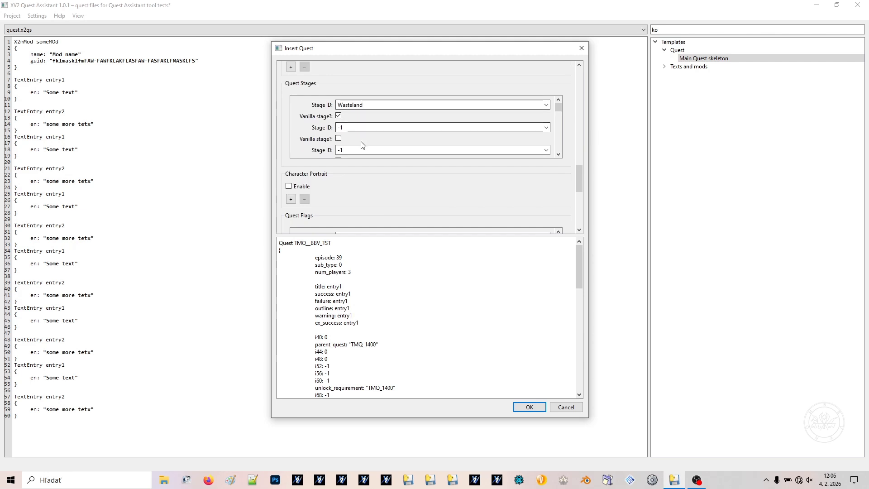
{"action": "left_click", "coordinate": [340, 116]}
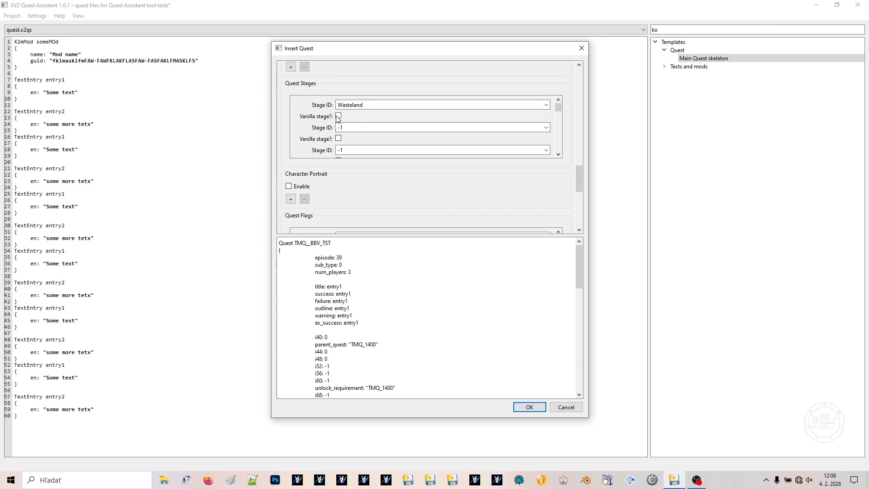
{"action": "left_click", "coordinate": [338, 116]}
{"action": "scroll", "coordinate": [409, 274], "scroll_direction": "down", "scroll_amount": 15}
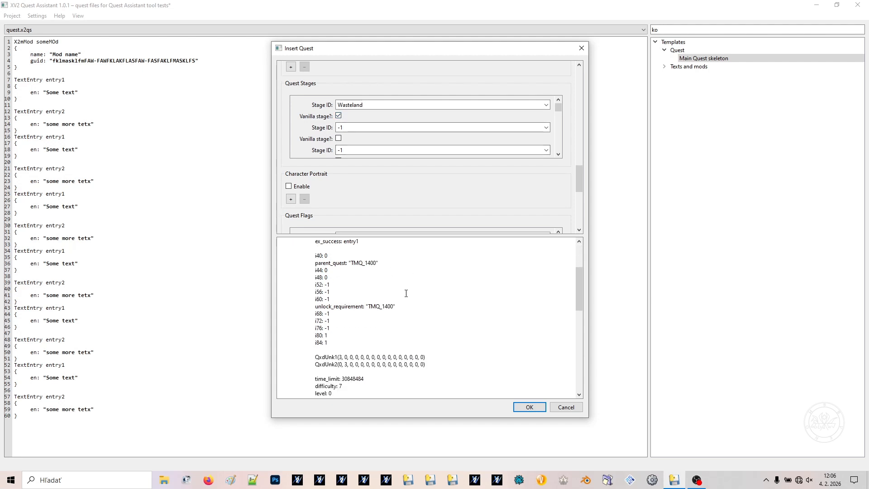
{"action": "left_click_drag", "start_coordinate": [336, 292], "coordinate": [355, 293]}
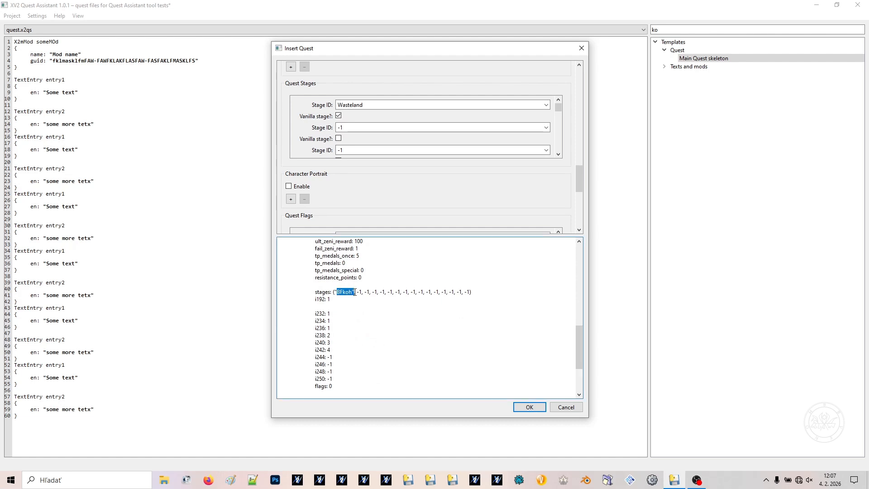
Mark the first quest stage as non-vanilla, set its Stage ID to ModdedStages and check it in the code preview
{"action": "left_click", "coordinate": [339, 117]}
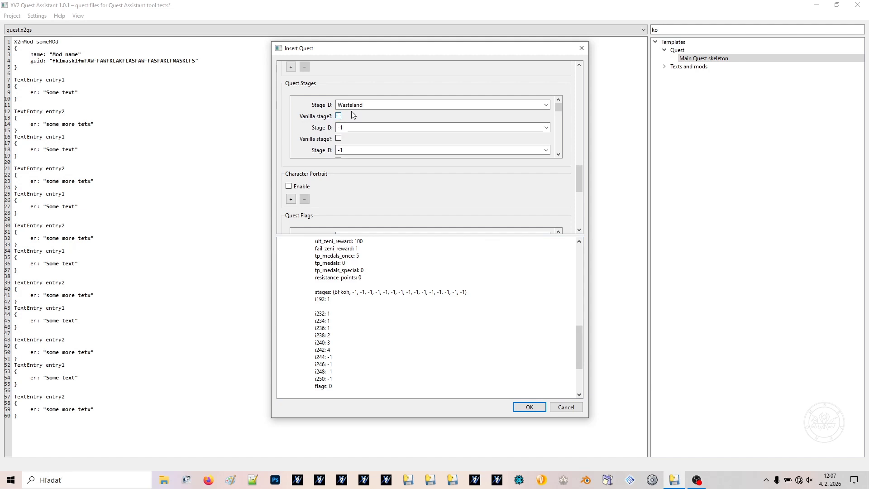
{"action": "double_click", "coordinate": [397, 105]}
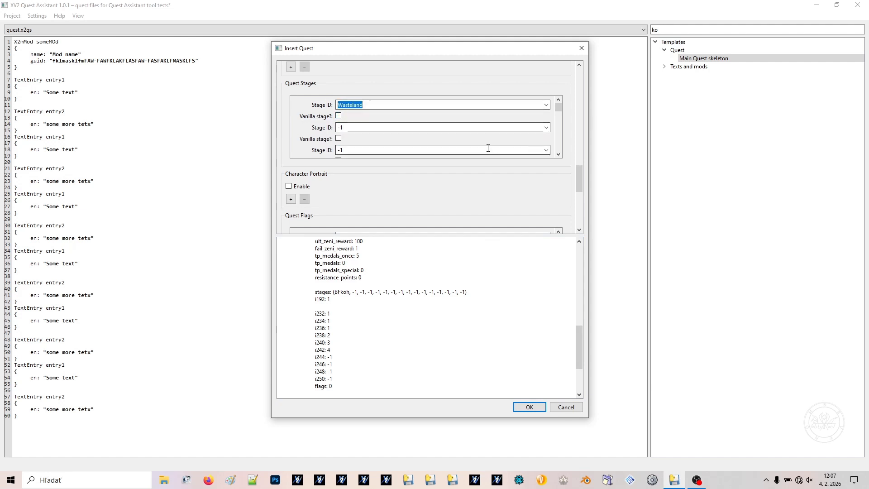
{"action": "type", "text": "Mod"}
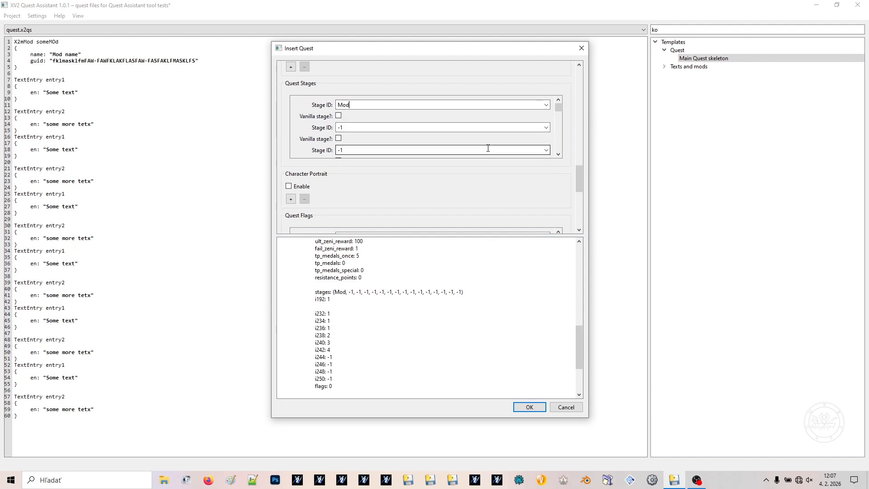
{"action": "type", "text": "dedStages"}
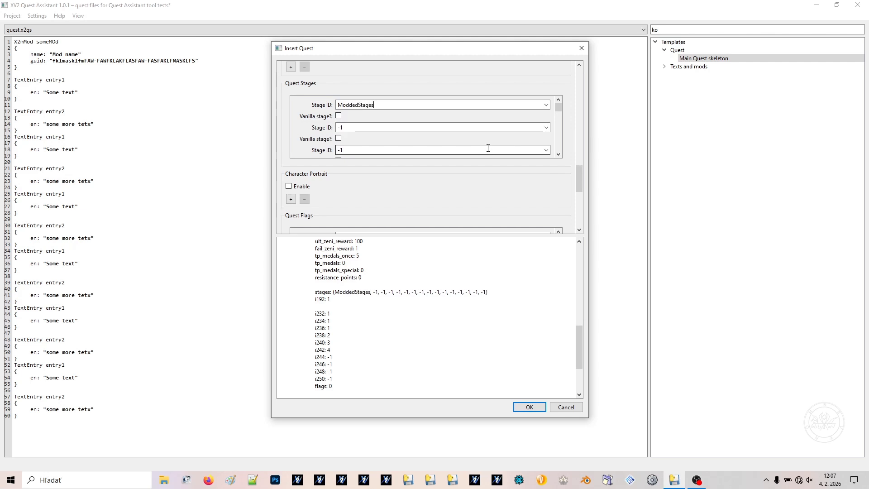
{"action": "left_click_drag", "start_coordinate": [340, 292], "coordinate": [362, 293]}
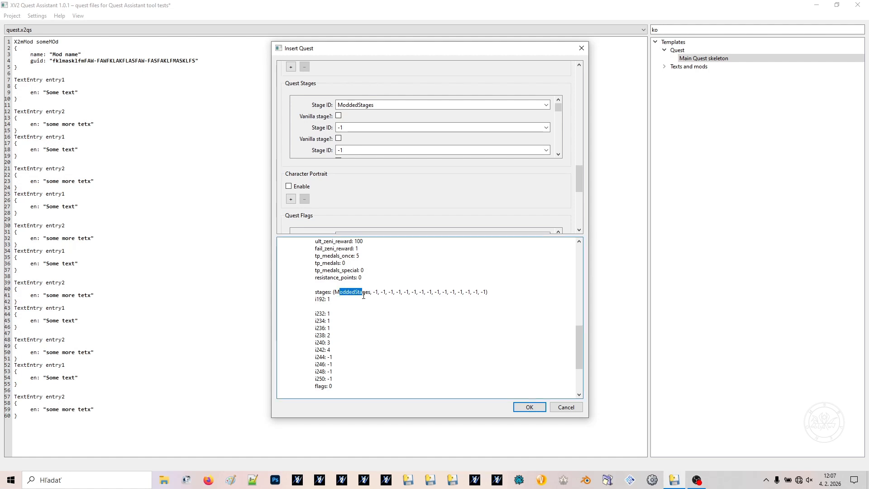
Mark the first quest stage as vanilla again and set its Stage ID to BFkoh
{"action": "left_click", "coordinate": [338, 116]}
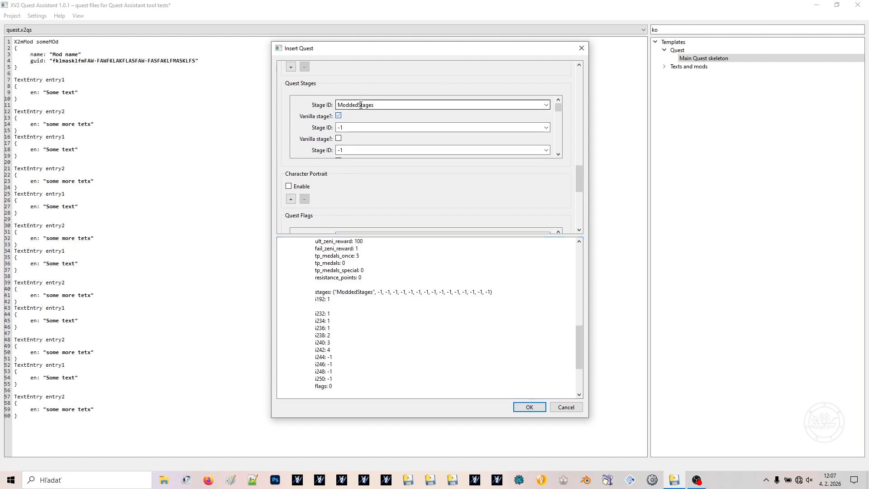
{"action": "double_click", "coordinate": [390, 105]}
{"action": "type", "text": "BFkoh"}
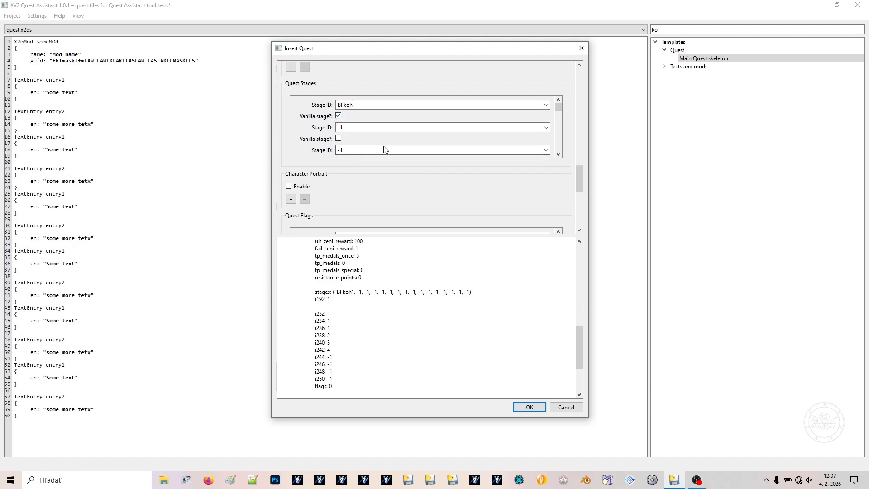
Add a character portrait entry and set it to the vanilla character Broly (Full Power DBZ)
{"action": "scroll", "coordinate": [423, 190], "scroll_direction": "down", "scroll_amount": 1}
{"action": "scroll", "coordinate": [384, 179], "scroll_direction": "down", "scroll_amount": 1}
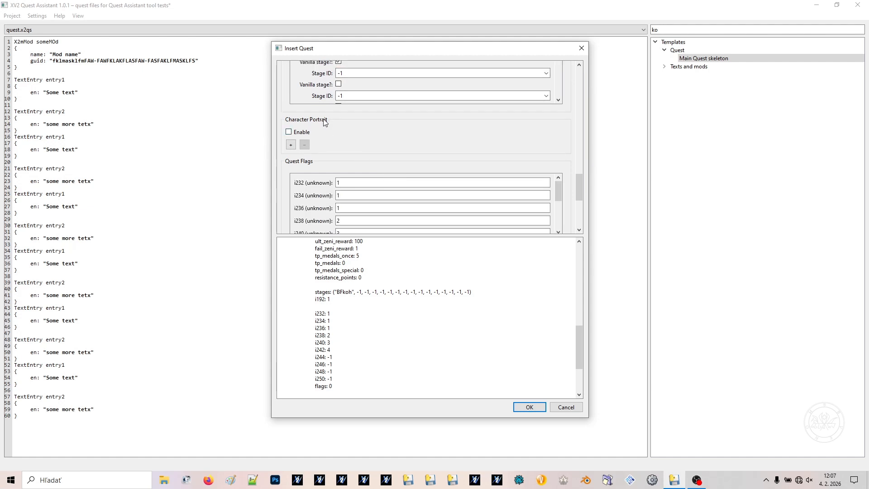
{"action": "left_click", "coordinate": [291, 145]}
{"action": "left_click", "coordinate": [370, 153]}
{"action": "type", "text": "bro"}
{"action": "key", "text": "Down"}
{"action": "key", "text": "Return"}
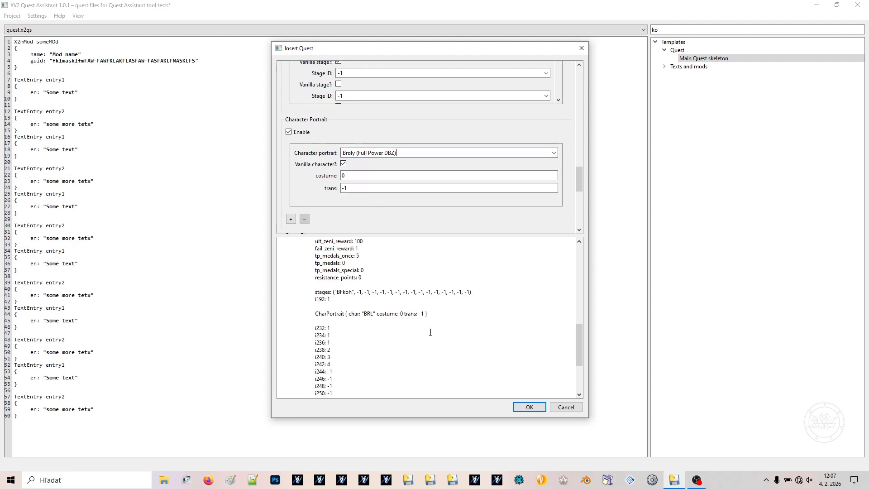
{"action": "left_click_drag", "start_coordinate": [367, 314], "coordinate": [381, 316]}
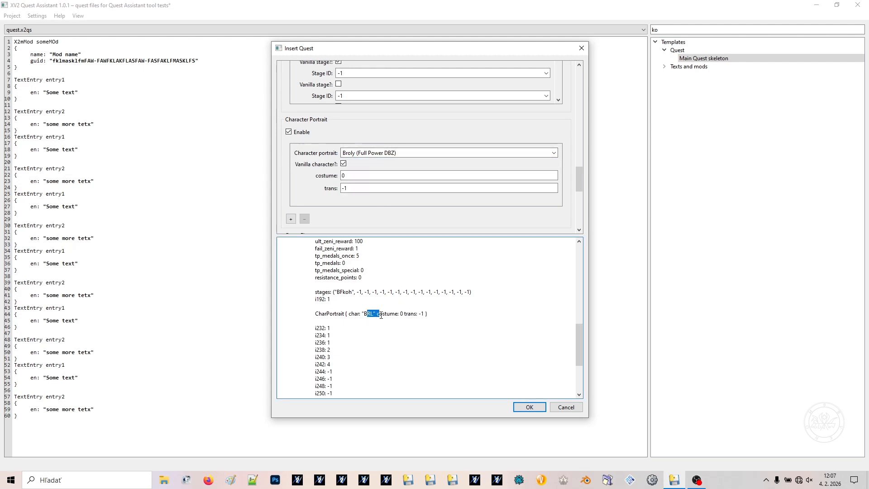
{"action": "left_click", "coordinate": [343, 165]}
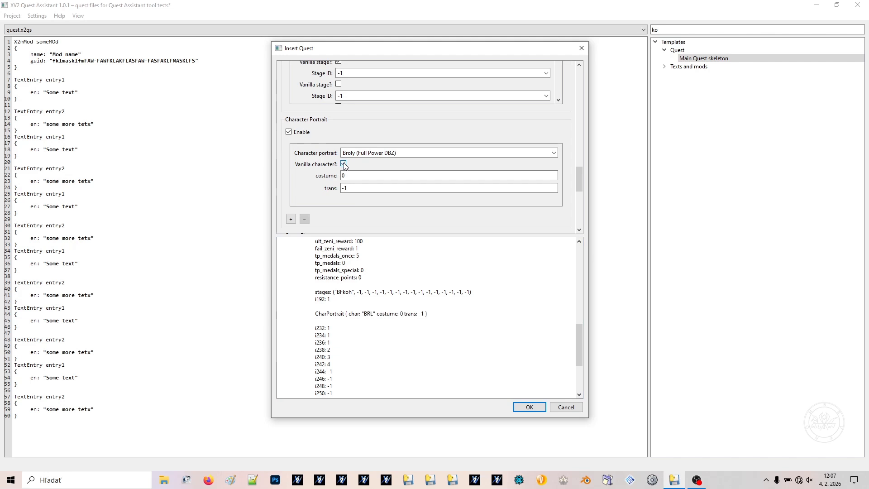
Insert the configured quest into quest.x2qs and change its ex_success text reference to entry2
{"action": "scroll", "coordinate": [328, 140], "scroll_direction": "down", "scroll_amount": 12}
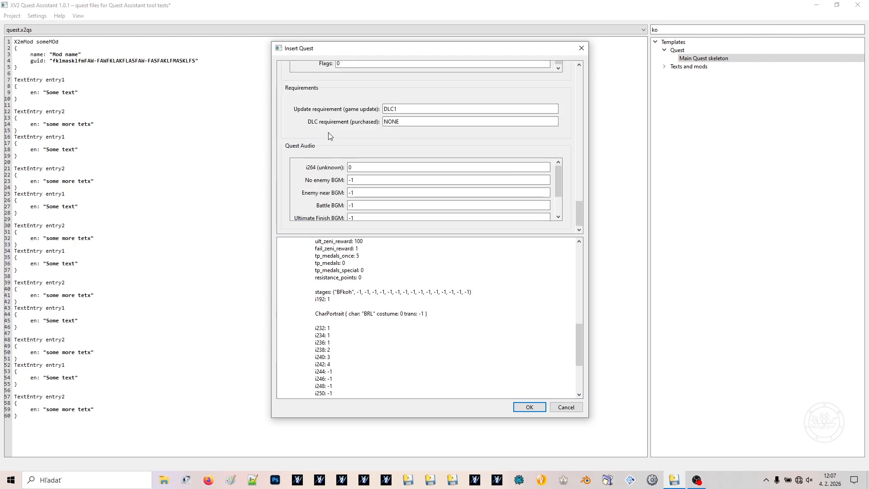
{"action": "left_click", "coordinate": [537, 408]}
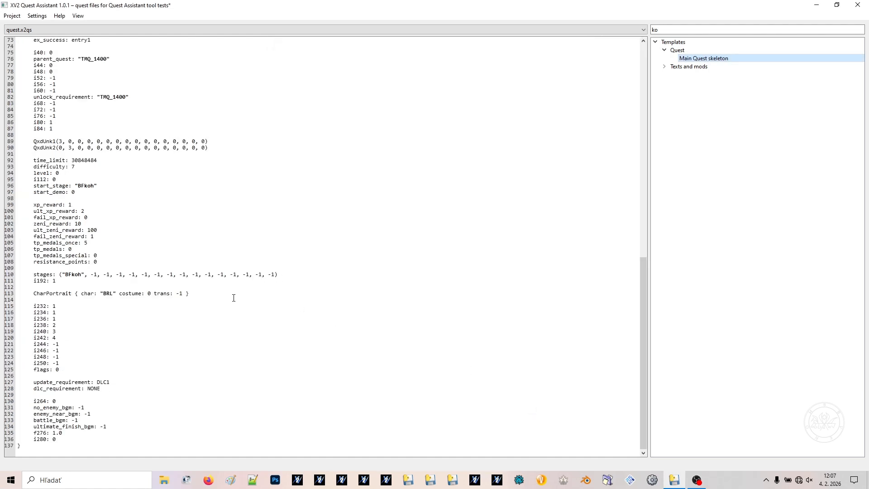
{"action": "scroll", "coordinate": [116, 348], "scroll_direction": "up", "scroll_amount": 13}
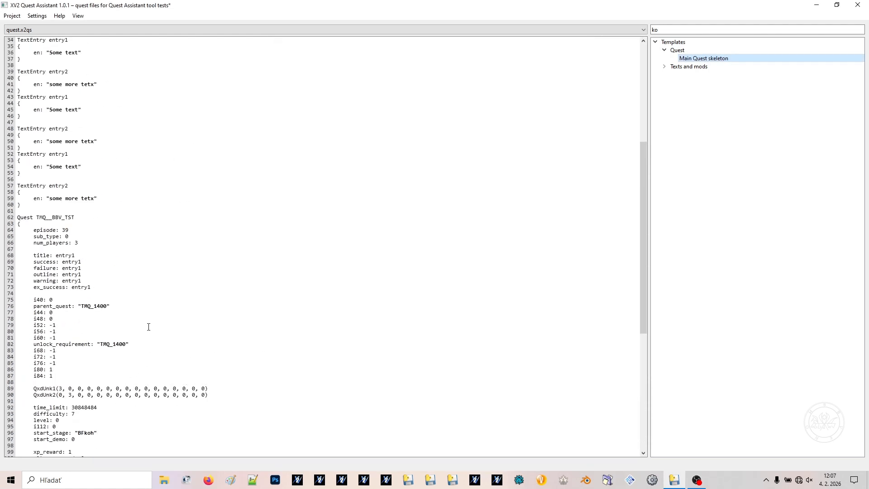
{"action": "scroll", "coordinate": [138, 335], "scroll_direction": "down", "scroll_amount": 13}
{"action": "scroll", "coordinate": [139, 347], "scroll_direction": "up", "scroll_amount": 4}
{"action": "scroll", "coordinate": [138, 347], "scroll_direction": "up", "scroll_amount": 10}
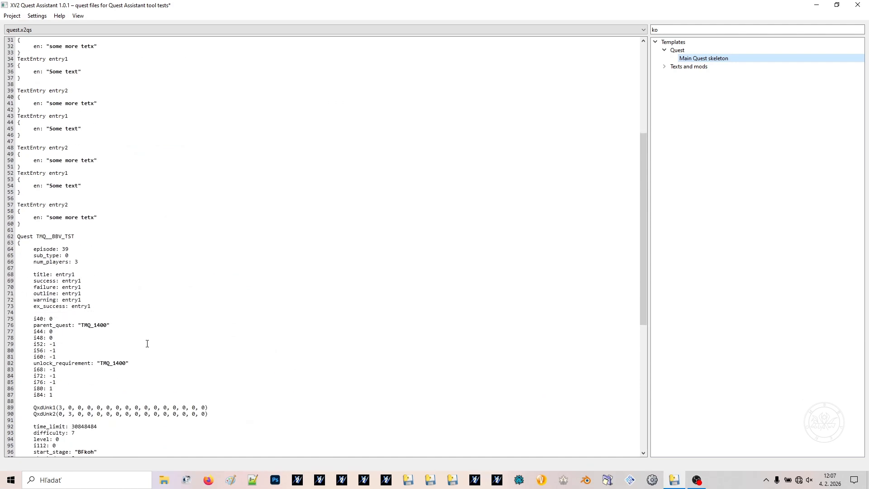
{"action": "left_click", "coordinate": [87, 305]}
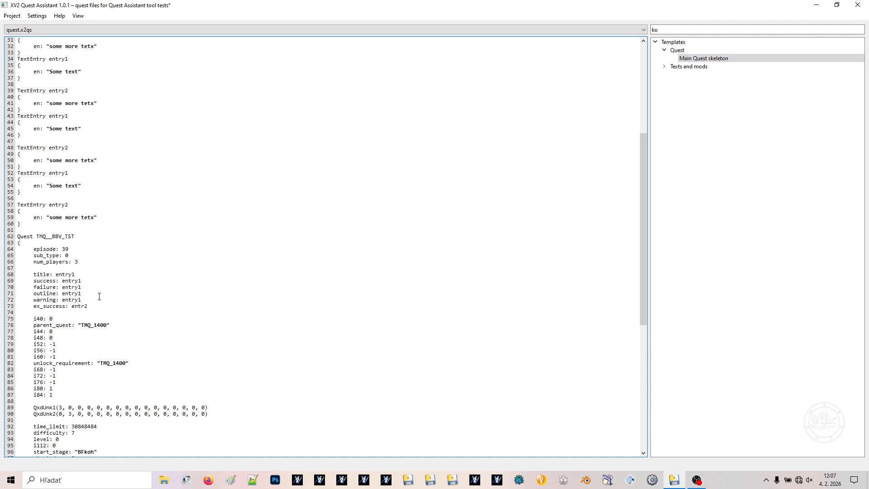
{"action": "type", "text": "y"}
Switch the editor to dialogue.x2qs and expand the Dialogue part templates
{"action": "left_click", "coordinate": [28, 31]}
{"action": "left_click", "coordinate": [34, 55]}
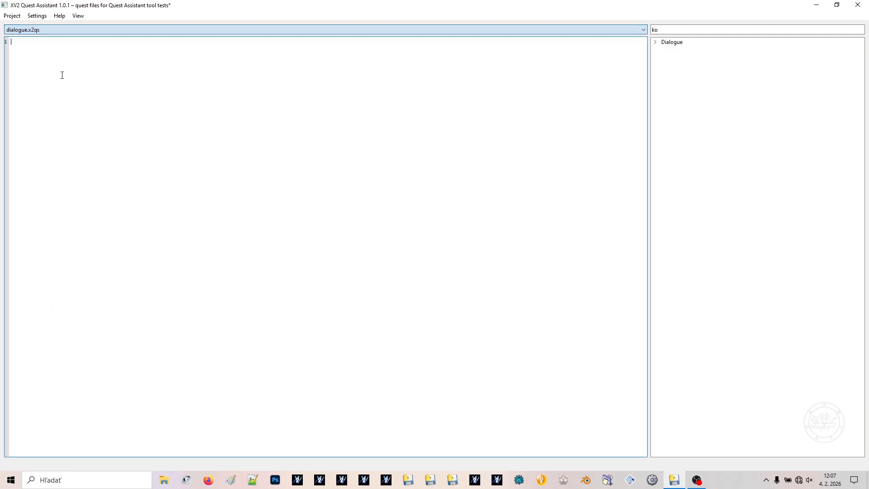
{"action": "double_click", "coordinate": [673, 43]}
{"action": "double_click", "coordinate": [681, 50]}
Try inserting a TextAudioEntry with Text ID Ontheirown and text "afawfafa", and undo the insertion
{"action": "double_click", "coordinate": [699, 59]}
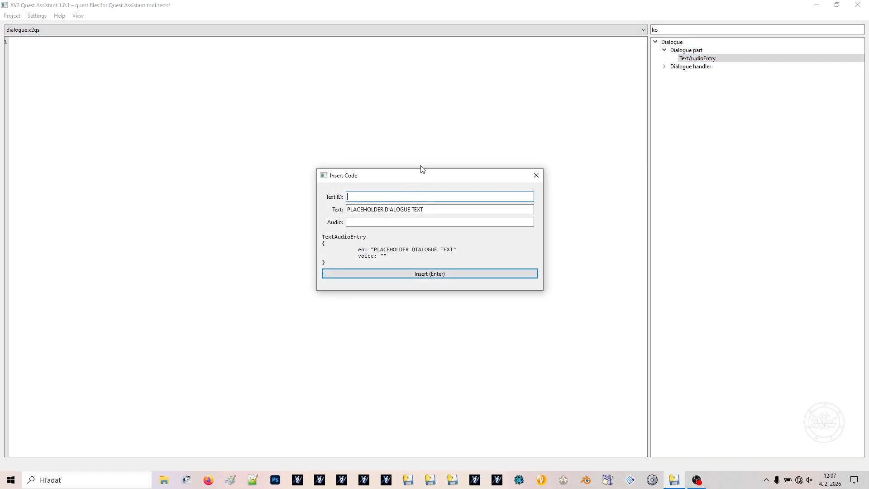
{"action": "type", "text": "Ontheirown"}
{"action": "key", "text": "Tab"}
{"action": "type", "text": "afawfafa"}
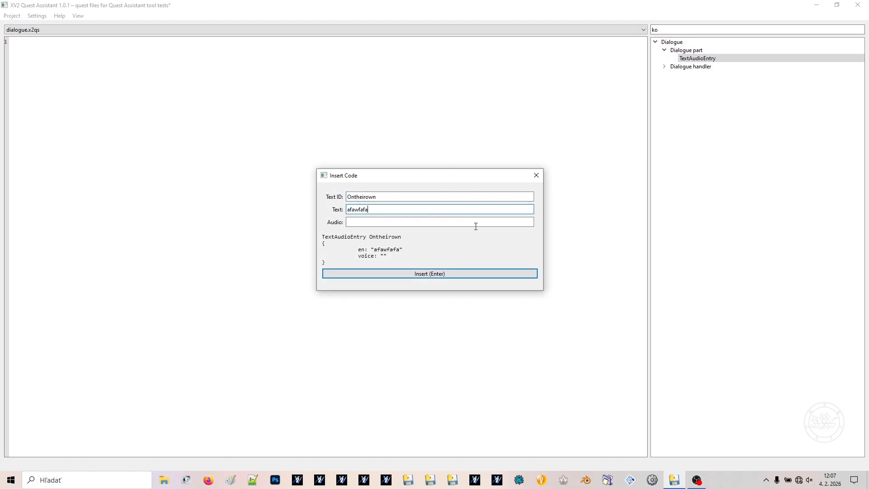
{"action": "left_click", "coordinate": [390, 273]}
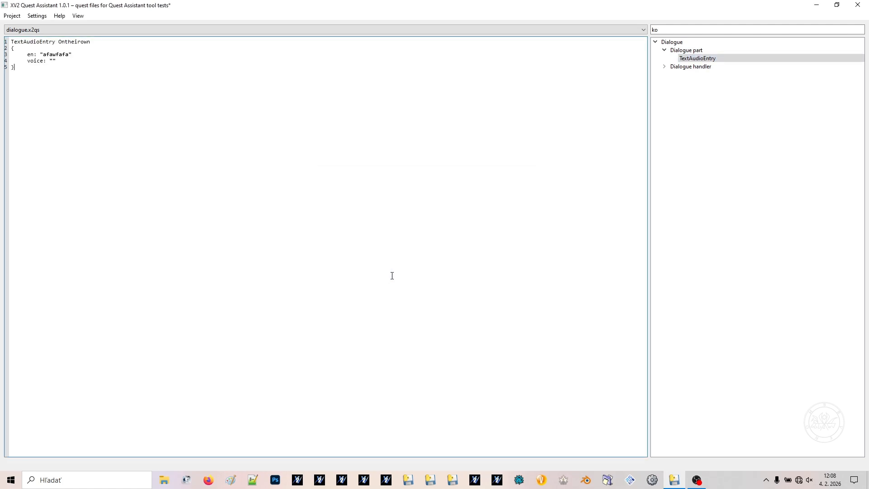
{"action": "key", "text": "ctrl+z"}
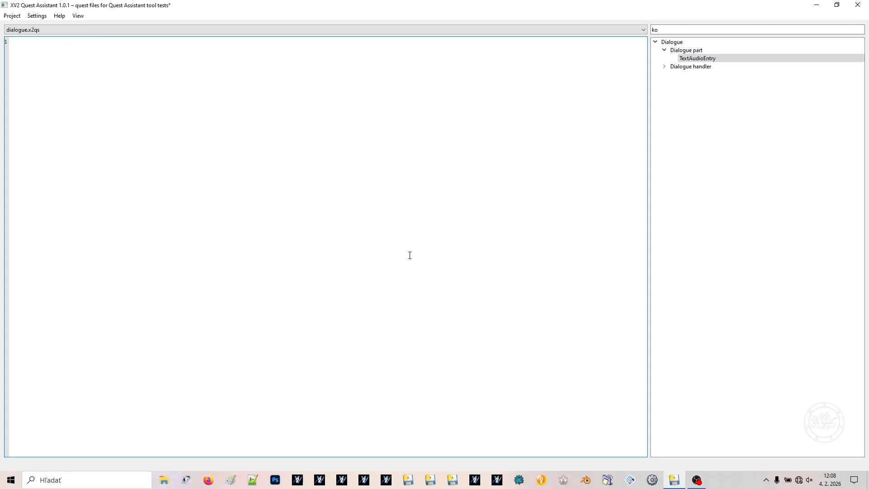
Start a Dialogue entry from the Dialogue handler templates and create a TextAudioEntry with Text ID Fafafafafa for its first part
{"action": "double_click", "coordinate": [701, 68]}
{"action": "double_click", "coordinate": [702, 76]}
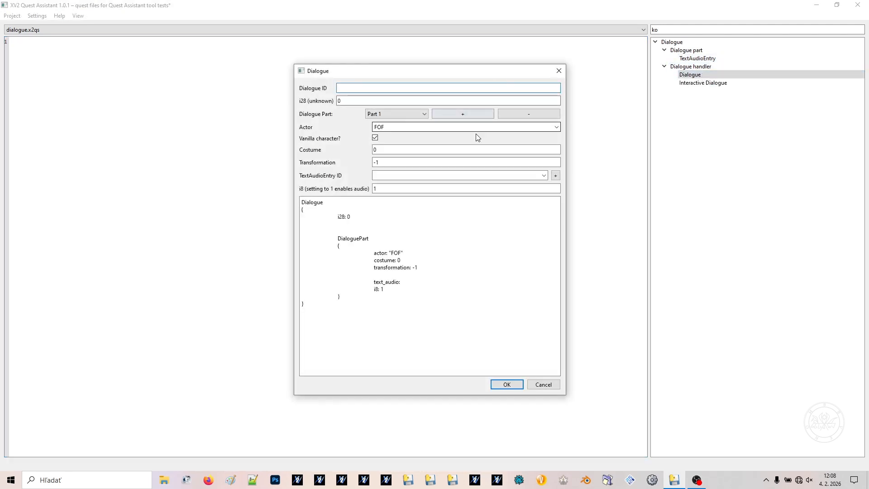
{"action": "left_click", "coordinate": [556, 175]}
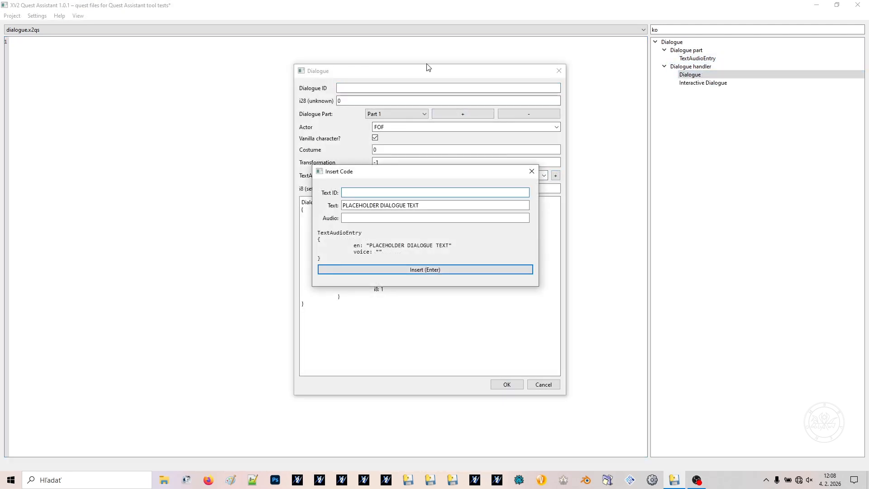
{"action": "type", "text": "Fafafafa"}
{"action": "key", "text": "Return"}
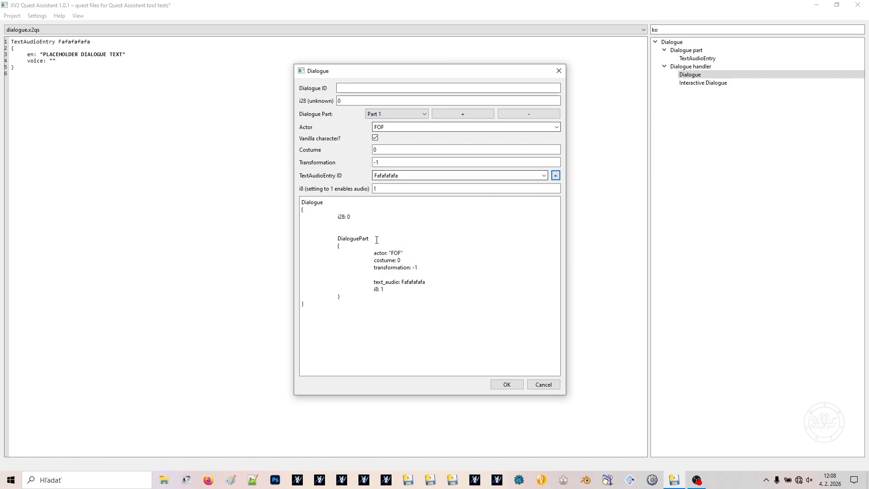
{"action": "left_click_drag", "start_coordinate": [399, 176], "coordinate": [369, 178]}
{"action": "left_click", "coordinate": [430, 284]}
{"action": "left_click_drag", "start_coordinate": [431, 284], "coordinate": [411, 282]}
Set the dialogue's Dialogue ID to NAME_ME
{"action": "left_click", "coordinate": [346, 86]}
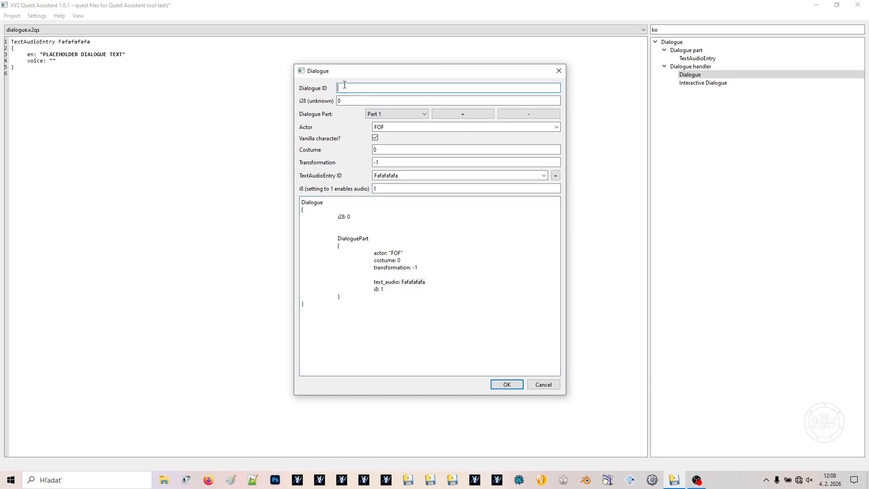
{"action": "type", "text": "NAME ME"}
{"action": "key", "text": "BackSpace"}
{"action": "type", "text": "_"}
{"action": "key", "text": "ctrl+a"}
{"action": "key", "text": "Left"}
Set the actor of dialogue part 1 to the vanilla character Whis
{"action": "double_click", "coordinate": [417, 127]}
{"action": "type", "text": "afa"}
{"action": "key", "text": "BackSpace"}
{"action": "key", "text": "BackSpace"}
{"action": "key", "text": "BackSpace"}
{"action": "key", "text": "BackSpace"}
{"action": "key", "text": "BackSpace"}
{"action": "key", "text": "BackSpace"}
{"action": "key", "text": "BackSpace"}
{"action": "key", "text": "BackSpace"}
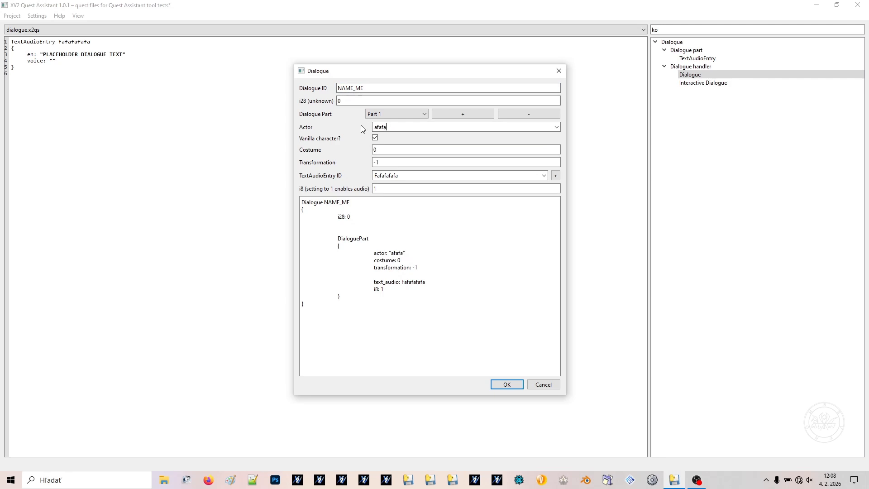
{"action": "left_click", "coordinate": [556, 127]}
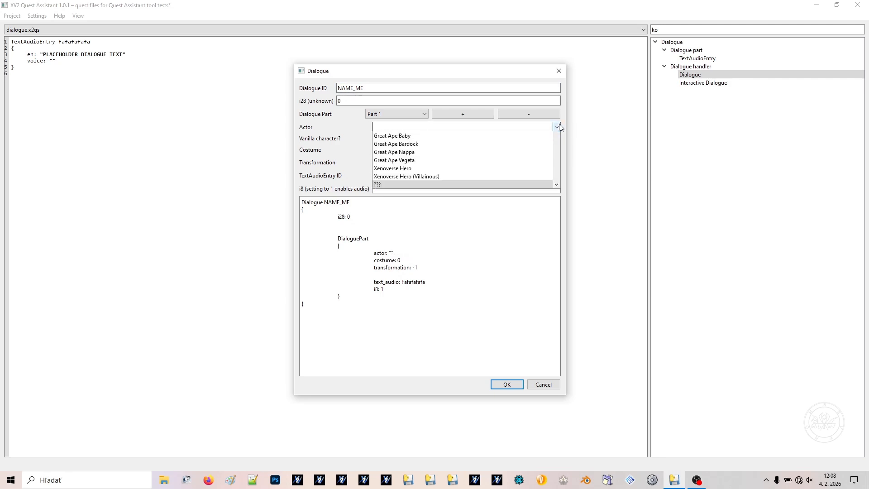
{"action": "scroll", "coordinate": [446, 180], "scroll_direction": "up", "scroll_amount": 5}
{"action": "scroll", "coordinate": [446, 181], "scroll_direction": "down", "scroll_amount": 5}
{"action": "left_click", "coordinate": [444, 194]}
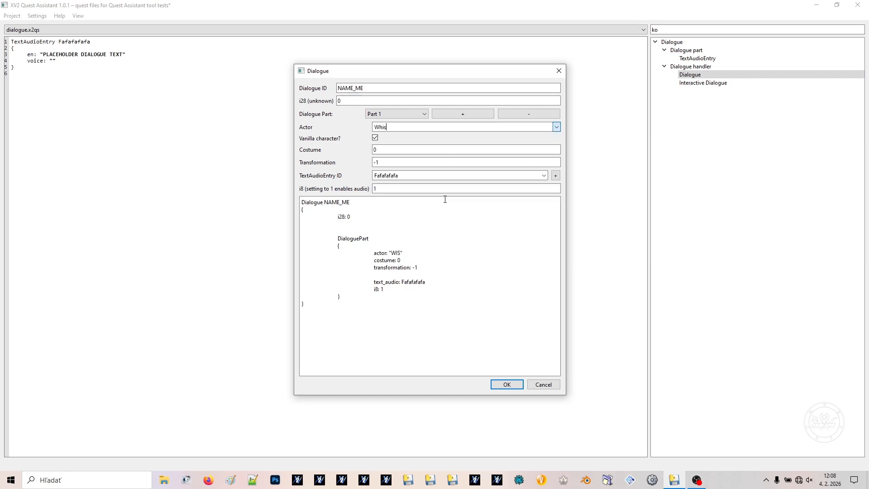
Add and remove a second dialogue part, and insert the finished Dialogue entry into dialogue.x2qs
{"action": "left_click", "coordinate": [461, 117]}
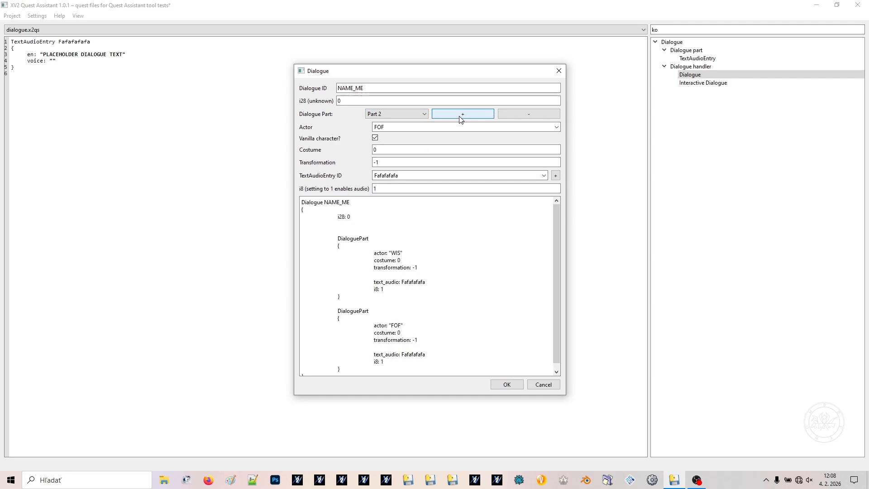
{"action": "left_click", "coordinate": [536, 116]}
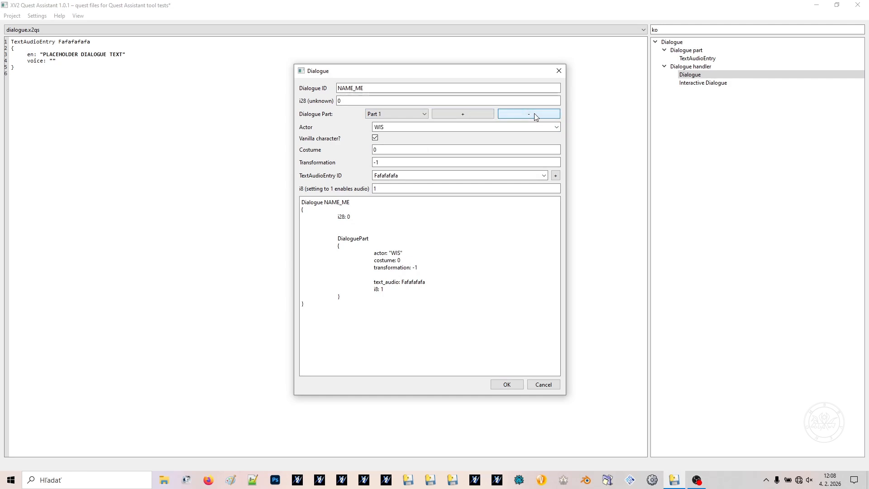
{"action": "left_click", "coordinate": [506, 384]}
{"action": "left_click_drag", "start_coordinate": [36, 162], "coordinate": [47, 86]}
{"action": "left_click", "coordinate": [184, 213]}
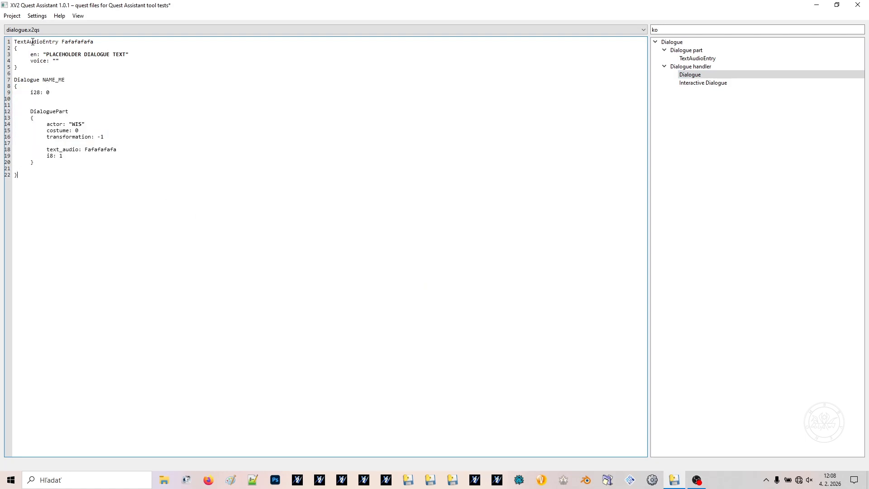
Start an Interactive Dialogue entry below the inserted dialogue with Dialogue ID fafaf
{"action": "left_click", "coordinate": [22, 30]}
{"action": "left_click", "coordinate": [805, 58]}
{"action": "left_click", "coordinate": [712, 84]}
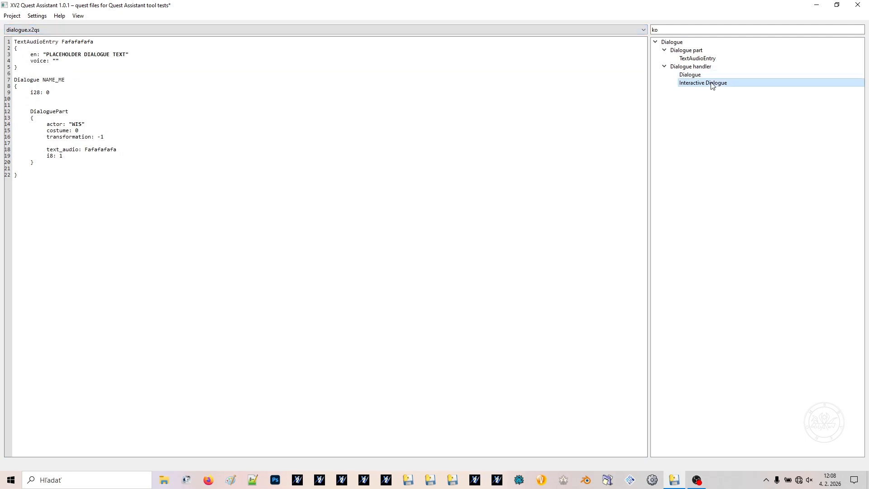
{"action": "double_click", "coordinate": [712, 85]}
{"action": "left_click", "coordinate": [516, 252]}
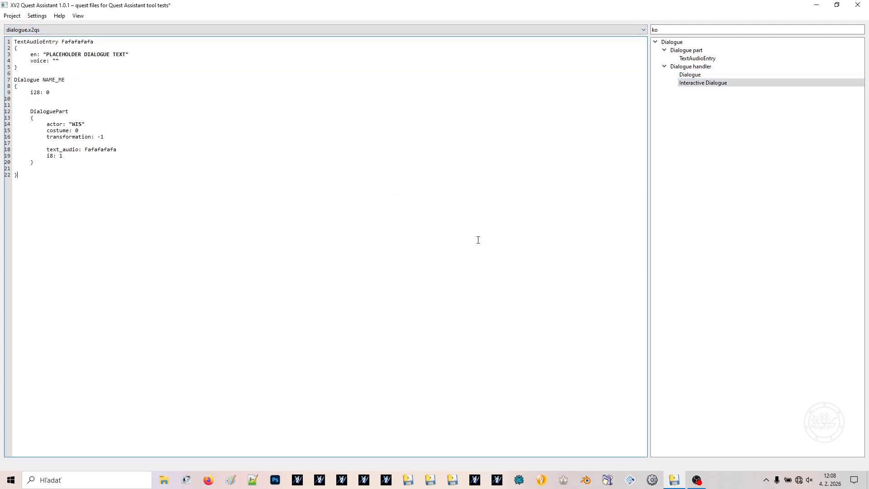
{"action": "double_click", "coordinate": [714, 86]}
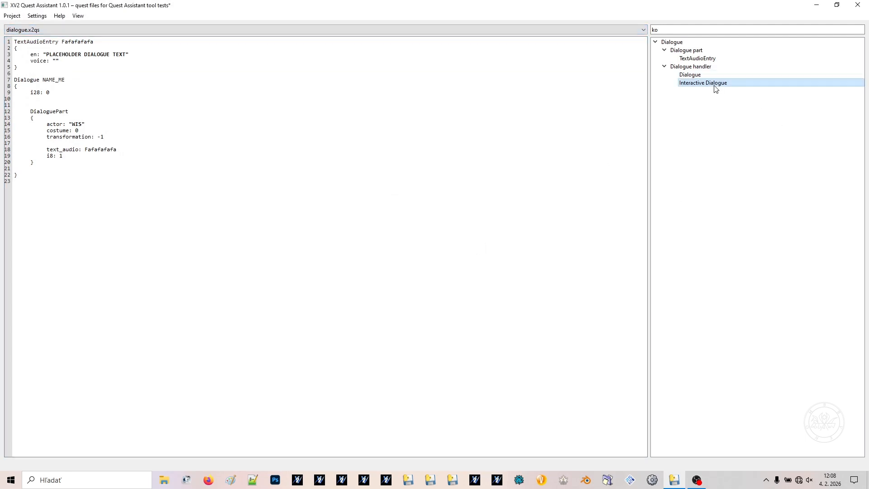
{"action": "type", "text": "fafaf"}
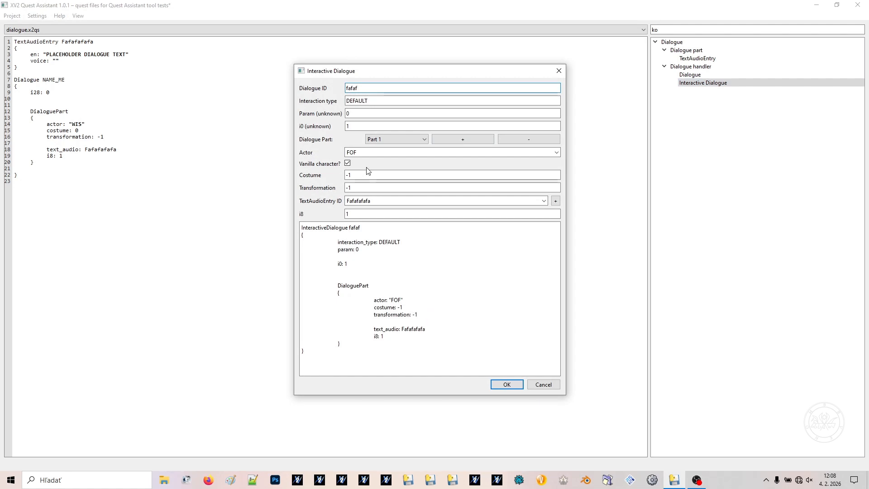
Add two more dialogue parts to the interactive dialogue and review the YES and NO response blocks in the code preview
{"action": "left_click", "coordinate": [453, 140]}
{"action": "left_click", "coordinate": [452, 138]}
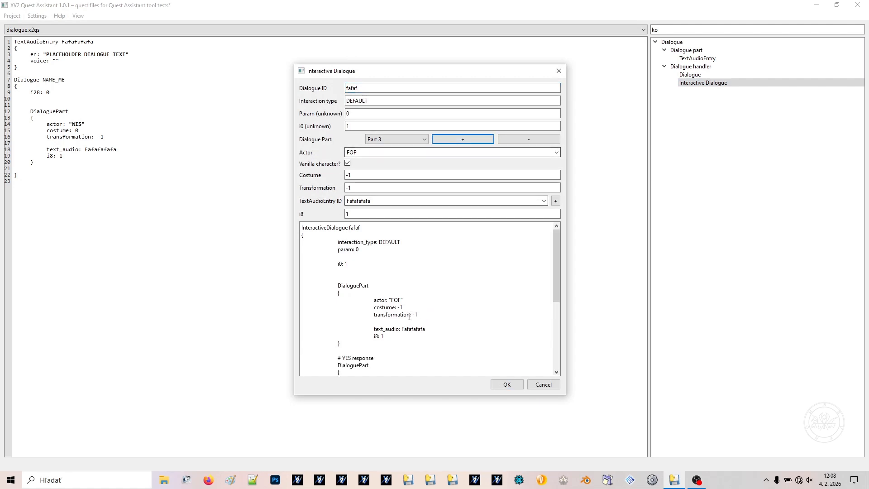
{"action": "scroll", "coordinate": [398, 307], "scroll_direction": "down", "scroll_amount": 5}
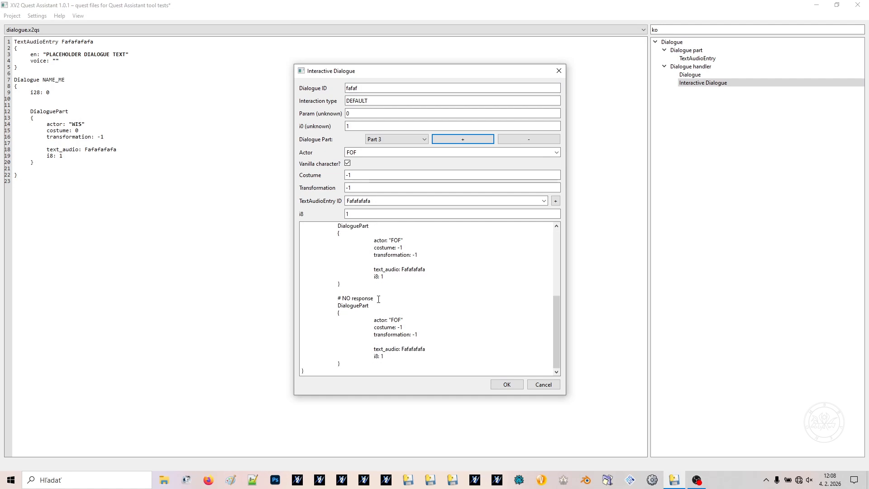
{"action": "scroll", "coordinate": [379, 299], "scroll_direction": "up", "scroll_amount": 5}
{"action": "scroll", "coordinate": [378, 299], "scroll_direction": "down", "scroll_amount": 4}
{"action": "left_click_drag", "start_coordinate": [374, 300], "coordinate": [334, 301]}
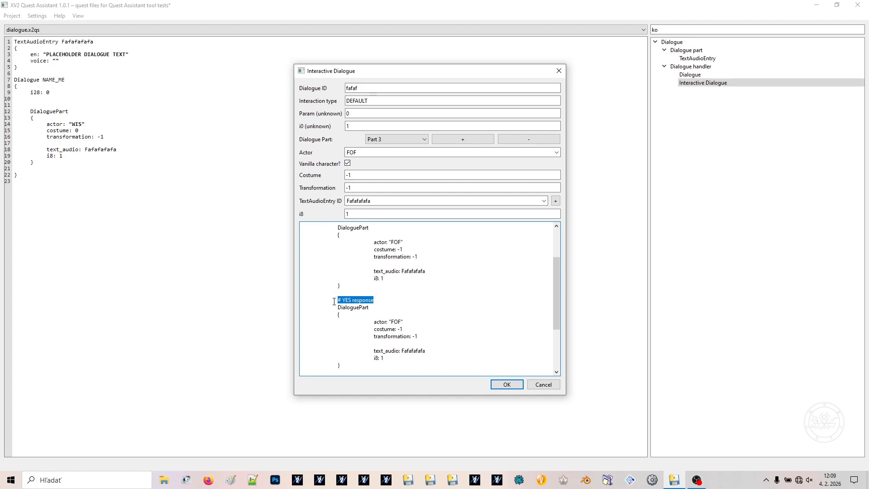
{"action": "scroll", "coordinate": [465, 281], "scroll_direction": "down", "scroll_amount": 4}
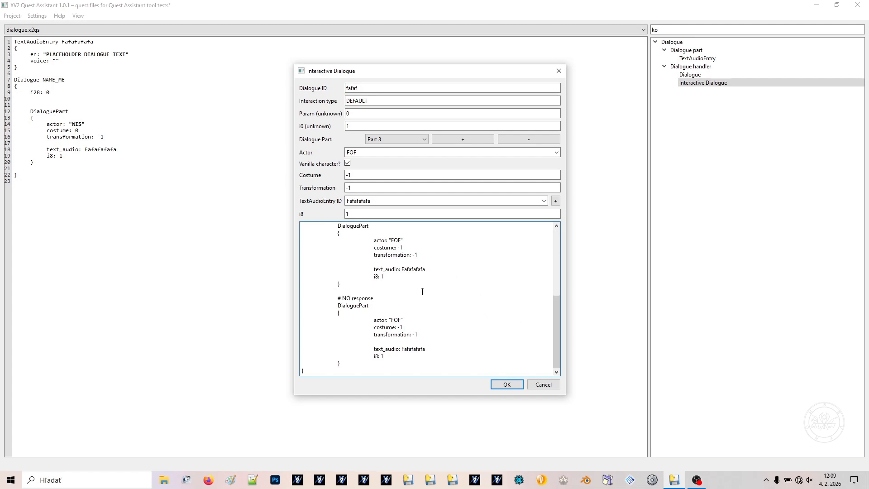
{"action": "scroll", "coordinate": [422, 292], "scroll_direction": "up", "scroll_amount": 5}
{"action": "scroll", "coordinate": [422, 291], "scroll_direction": "down", "scroll_amount": 2}
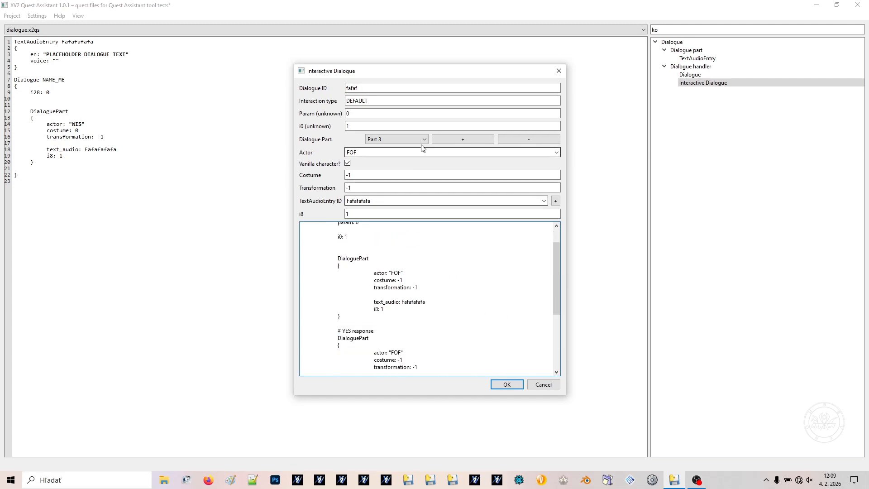
Try adding a fourth dialogue part, and insert the interactive dialogue into dialogue.x2qs
{"action": "left_click", "coordinate": [441, 140]}
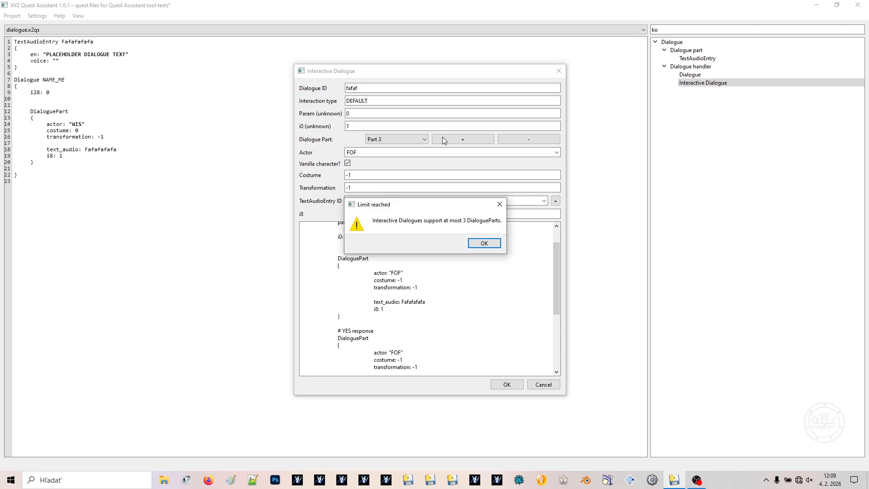
{"action": "left_click", "coordinate": [483, 243]}
{"action": "scroll", "coordinate": [431, 277], "scroll_direction": "down", "scroll_amount": 5}
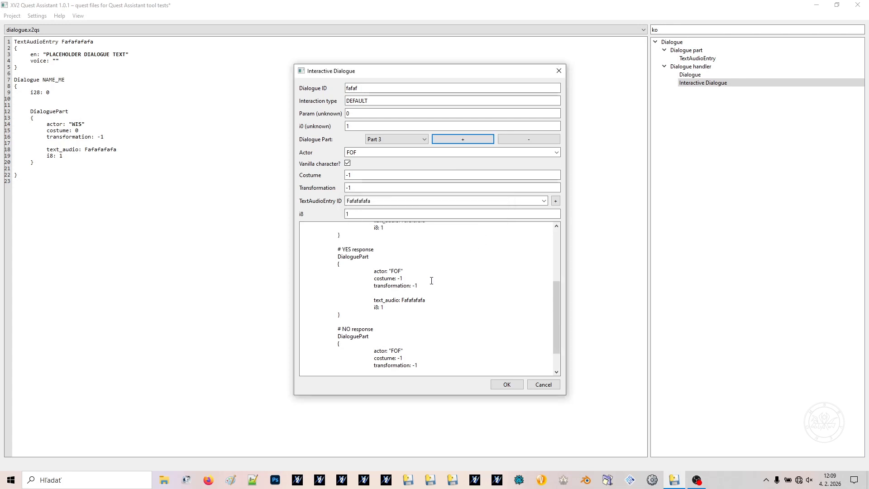
{"action": "left_click", "coordinate": [507, 385]}
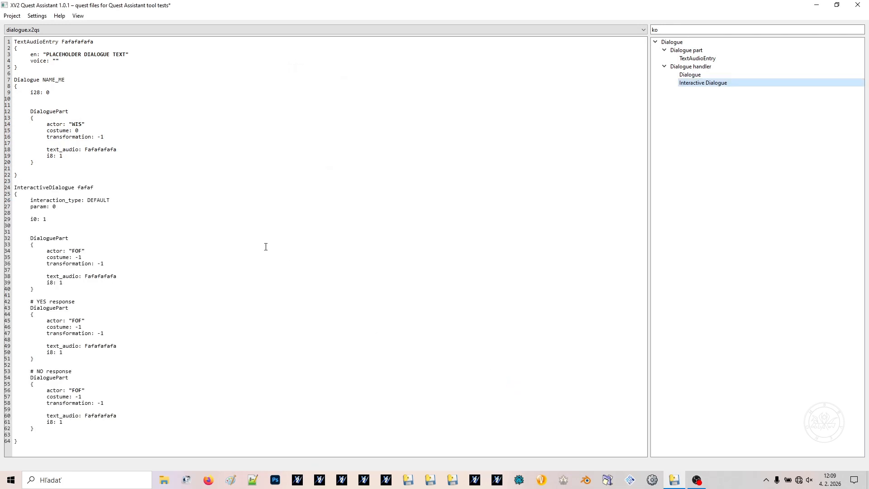
Copy the NO response DialoguePart block and paste extra copies below it inside the interactive dialogue
{"action": "left_click", "coordinate": [60, 430]}
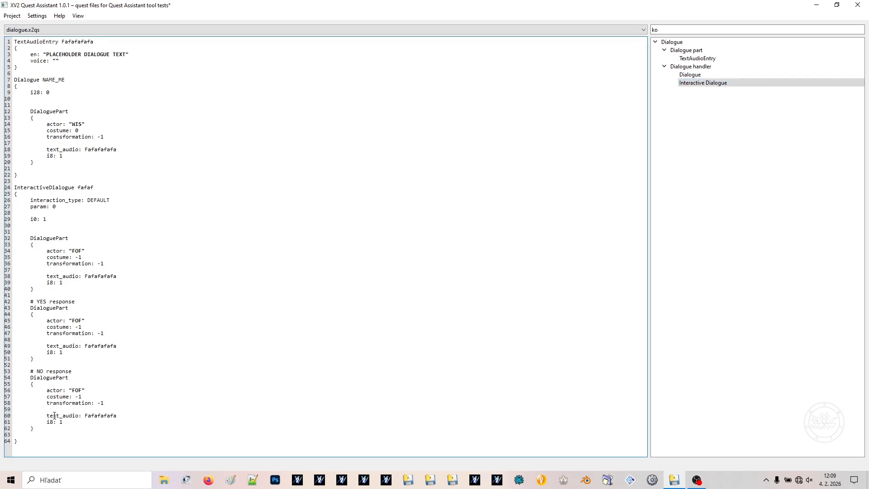
{"action": "key", "text": "shift+Up"}
{"action": "key", "text": "shift+Up"}
{"action": "key", "text": "shift+Up"}
{"action": "key", "text": "shift+Up"}
{"action": "key", "text": "shift+Up"}
{"action": "key", "text": "shift+Up"}
{"action": "key", "text": "shift+Up"}
{"action": "key", "text": "shift+Up"}
{"action": "key", "text": "shift+Up"}
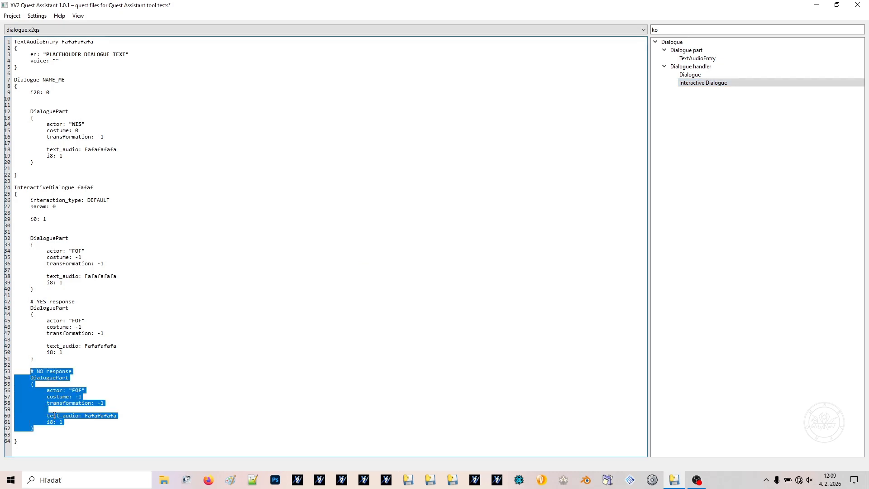
{"action": "key", "text": "ctrl+c"}
{"action": "key", "text": "ctrl+v"}
{"action": "key", "text": "Return"}
{"action": "key", "text": "ctrl+v"}
{"action": "key", "text": "Return"}
{"action": "key", "text": "ctrl+v"}
{"action": "key", "text": "Return"}
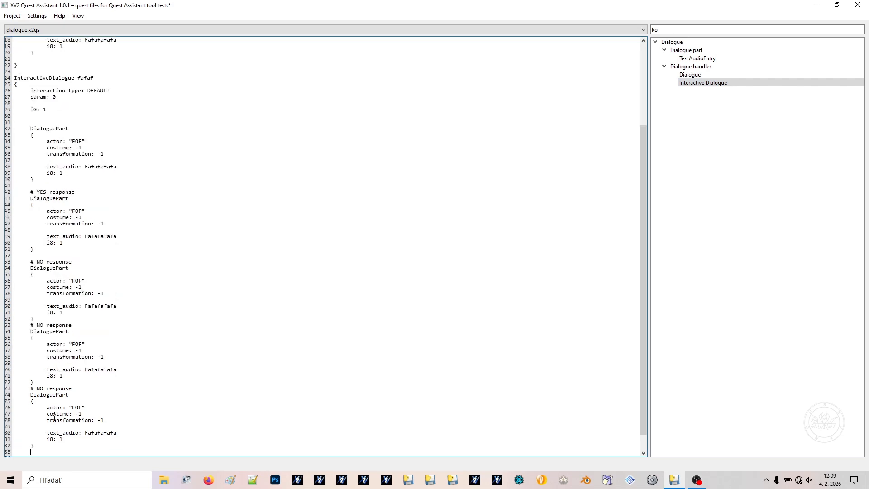
Delete the extra DialoguePart blocks pasted after the original NO response
{"action": "key", "text": "shift+Up"}
{"action": "key", "text": "shift+Up"}
{"action": "key", "text": "shift+Up"}
{"action": "key", "text": "shift+Up"}
{"action": "key", "text": "shift+Up"}
{"action": "key", "text": "shift+Up"}
{"action": "key", "text": "shift+Up"}
{"action": "key", "text": "shift+Up"}
{"action": "key", "text": "shift+Up"}
{"action": "key", "text": "shift+Up"}
{"action": "key", "text": "shift+Up"}
{"action": "key", "text": "shift+Up"}
{"action": "key", "text": "shift+Up"}
{"action": "key", "text": "shift+Up"}
{"action": "key", "text": "shift+Up"}
{"action": "key", "text": "shift+Up"}
{"action": "key", "text": "shift+Up"}
{"action": "key", "text": "shift+Up"}
{"action": "key", "text": "shift+Up"}
{"action": "key", "text": "shift+Up"}
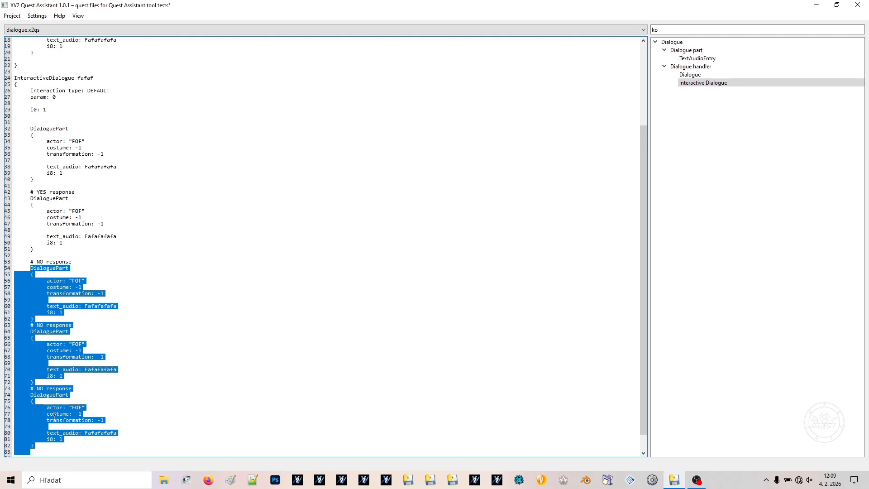
{"action": "key", "text": "shift+Down"}
{"action": "key", "text": "shift+Down"}
{"action": "key", "text": "shift+Down"}
{"action": "key", "text": "shift+Down"}
{"action": "key", "text": "shift+Down"}
{"action": "key", "text": "shift+Down"}
{"action": "key", "text": "shift+Down"}
{"action": "key", "text": "shift+Down"}
{"action": "key", "text": "shift+Down"}
{"action": "key", "text": "shift+Down"}
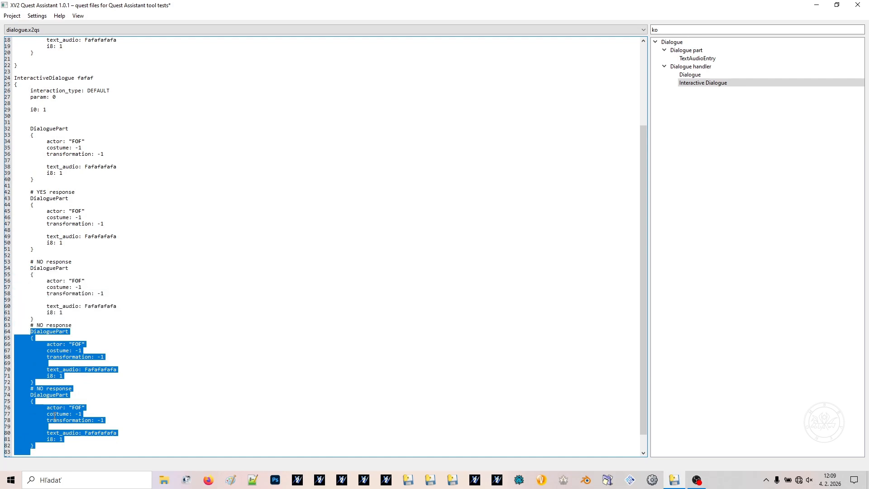
{"action": "key", "text": "Delete"}
Switch the editor to positions.x2qs and expand the Characters templates
{"action": "left_click", "coordinate": [73, 30]}
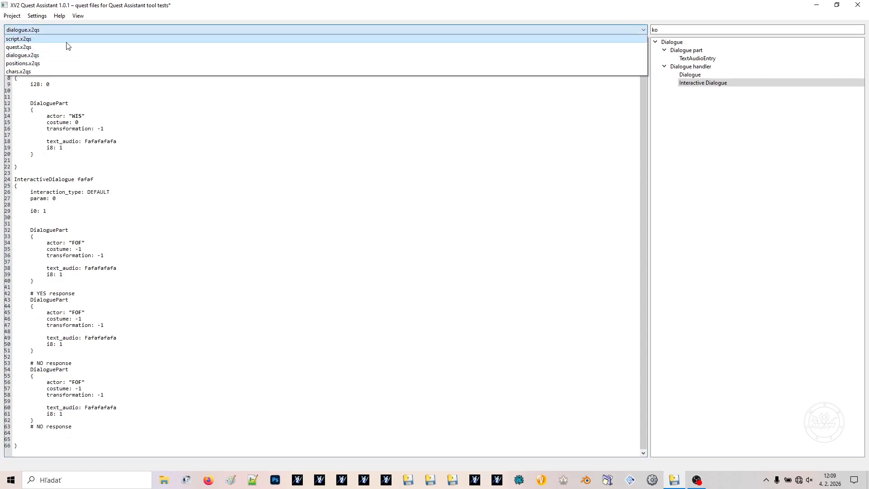
{"action": "left_click", "coordinate": [35, 63]}
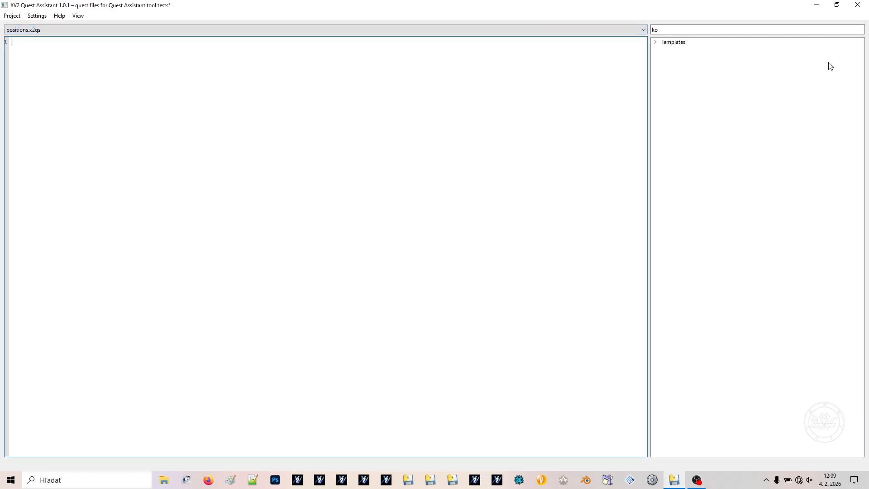
{"action": "double_click", "coordinate": [676, 44]}
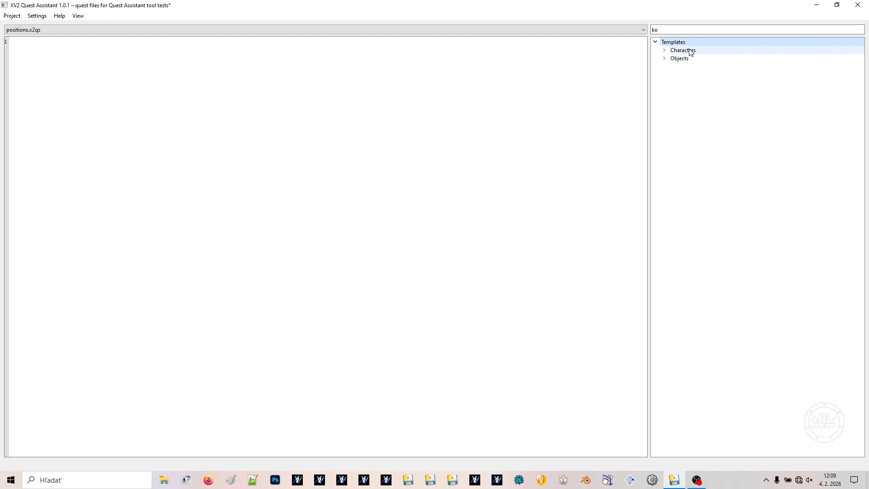
{"action": "double_click", "coordinate": [700, 51]}
Start a Char Position entry with Position ID PlayerPos, QmlChar Player and stage Wasteland
{"action": "double_click", "coordinate": [707, 60]}
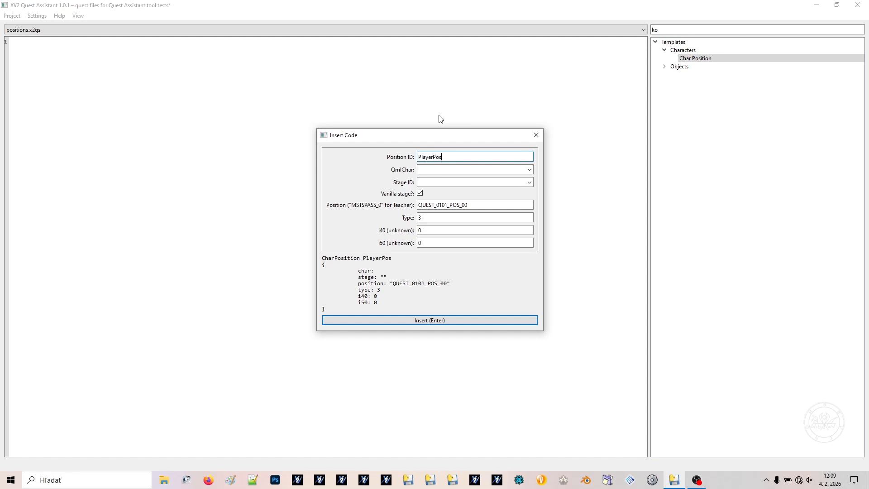
{"action": "left_click", "coordinate": [445, 168]}
{"action": "type", "text": "Player"}
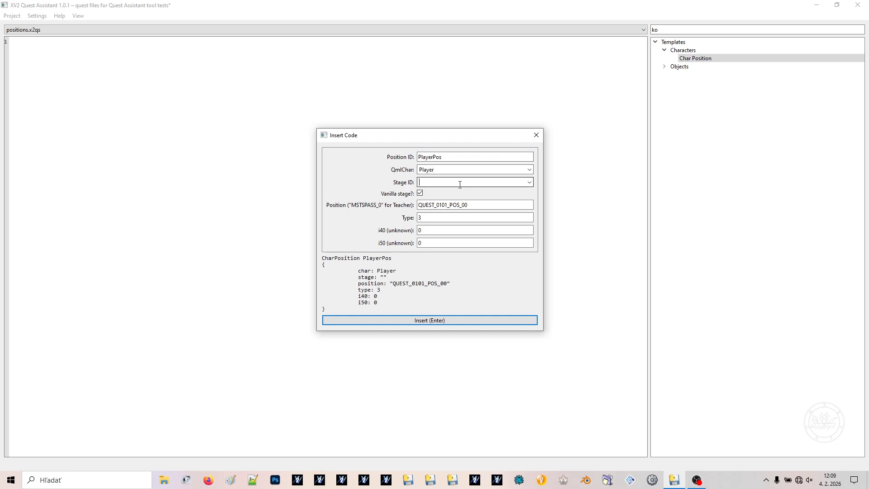
{"action": "key", "text": "Tab"}
{"action": "type", "text": "Wasteland"}
{"action": "key", "text": "Down"}
{"action": "key", "text": "Return"}
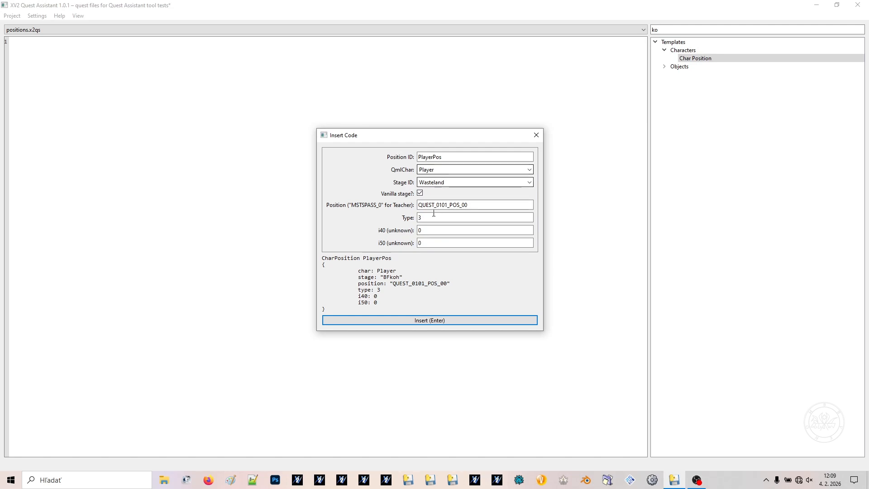
Toggle the vanilla stage option, leave it enabled, and insert the PlayerPos entry into positions.x2qs
{"action": "left_click", "coordinate": [420, 194]}
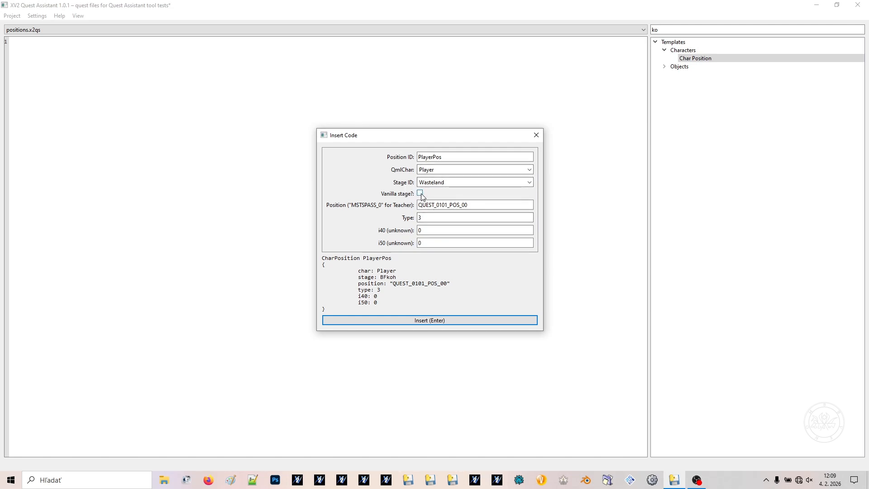
{"action": "left_click", "coordinate": [420, 194]}
{"action": "left_click", "coordinate": [420, 193]}
{"action": "left_click", "coordinate": [420, 194]}
{"action": "left_click", "coordinate": [431, 320]}
{"action": "left_click", "coordinate": [156, 92]}
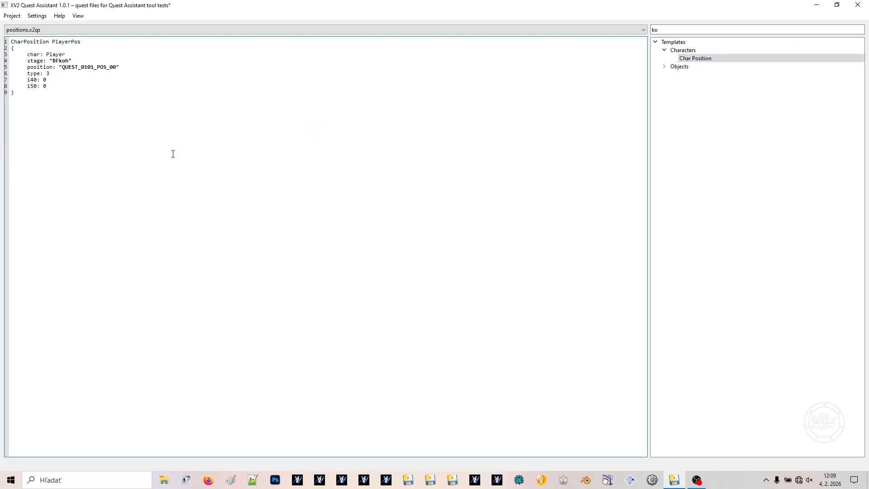
Copy the whole PlayerPos CharPosition block and paste duplicates of it in positions.x2qs
{"action": "key", "text": "ctrl+a"}
{"action": "key", "text": "ctrl+c"}
{"action": "key", "text": "Right"}
{"action": "key", "text": "ctrl+v"}
{"action": "key", "text": "ctrl+v"}
{"action": "key", "text": "ctrl+v"}
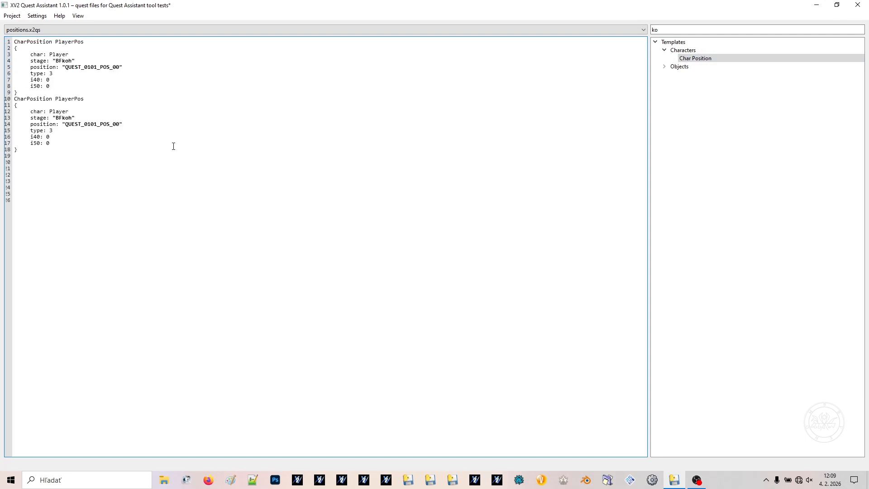
Switch the editor to chars.x2qs and open the qxd_template from the Empty templates group
{"action": "scroll", "coordinate": [128, 29], "scroll_direction": "up", "scroll_amount": 2}
{"action": "left_click", "coordinate": [222, 135]}
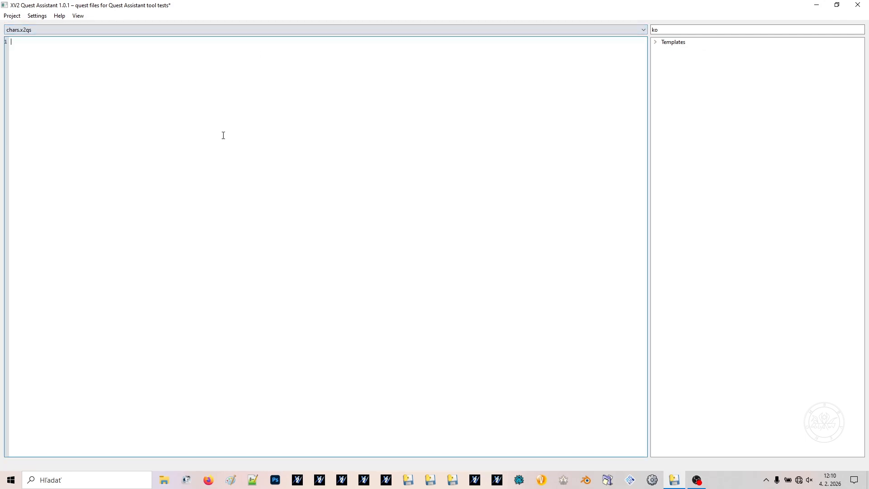
{"action": "double_click", "coordinate": [675, 42]}
{"action": "double_click", "coordinate": [689, 50]}
{"action": "double_click", "coordinate": [696, 58]}
Change the Qxd type of the new entry to QxdSpecialChar
{"action": "left_click", "coordinate": [424, 179]}
{"action": "key", "text": "BackSpace"}
{"action": "key", "text": "BackSpace"}
{"action": "key", "text": "BackSpace"}
{"action": "key", "text": "BackSpace"}
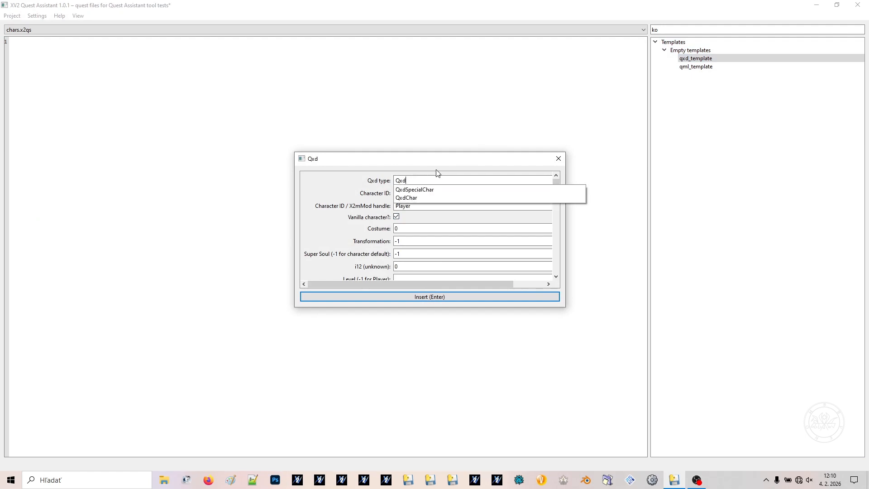
{"action": "type", "text": "Sp"}
{"action": "key", "text": "Down"}
{"action": "key", "text": "Return"}
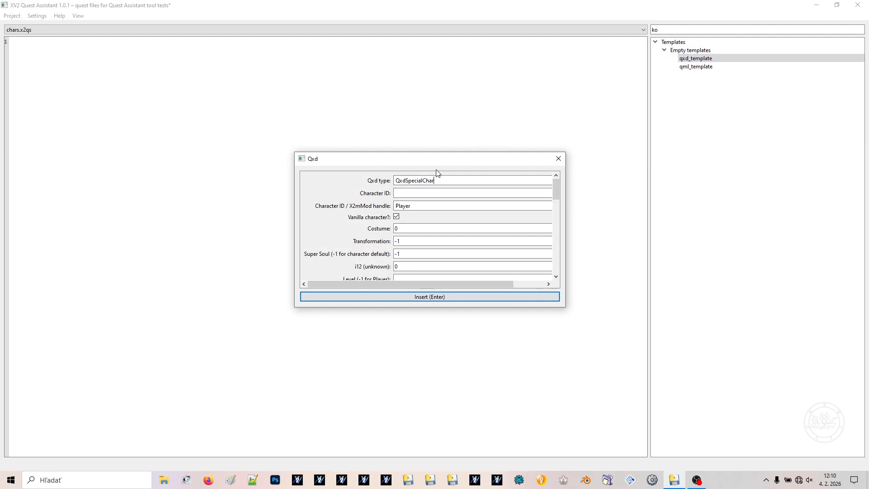
Set the Character ID to PlayerBase and the level to -1, and insert the entry into chars.x2qs
{"action": "key", "text": "Tab"}
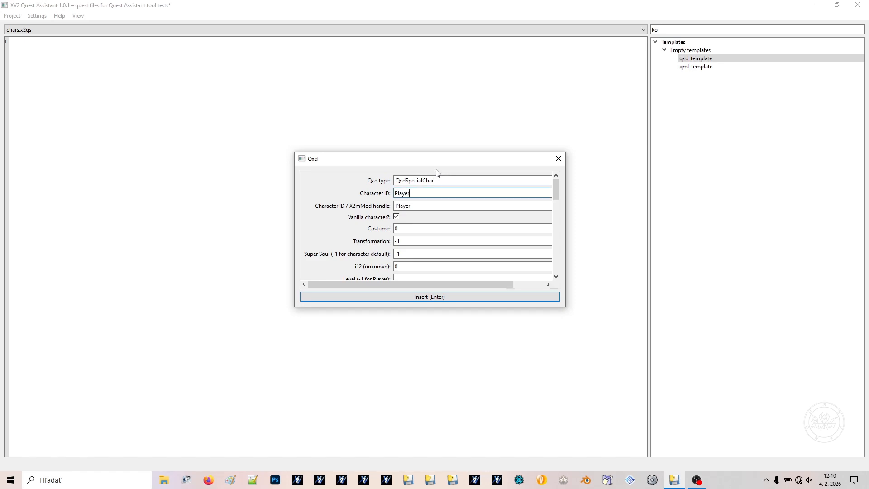
{"action": "key", "text": "shift+Left"}
{"action": "key", "text": "shift+Left"}
{"action": "key", "text": "shift+Left"}
{"action": "key", "text": "shift+Left"}
{"action": "key", "text": "shift+Left"}
{"action": "key", "text": "Right"}
{"action": "type", "text": "Base"}
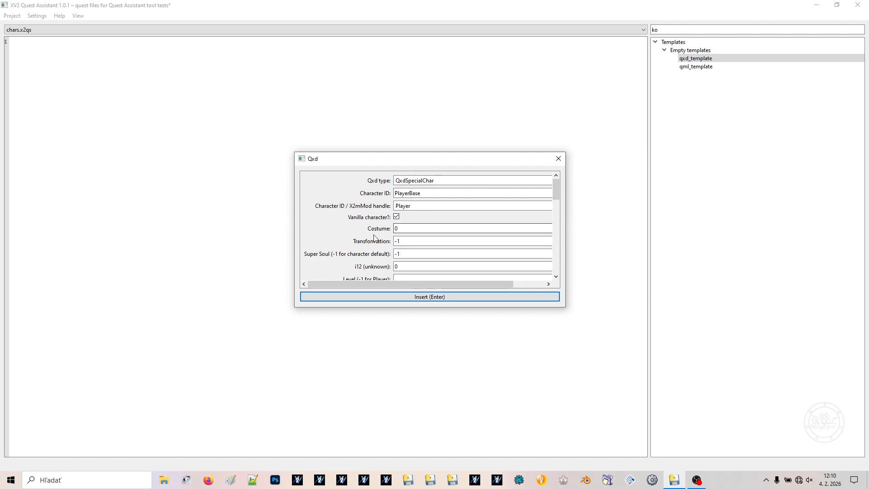
{"action": "scroll", "coordinate": [400, 223], "scroll_direction": "down", "scroll_amount": 2}
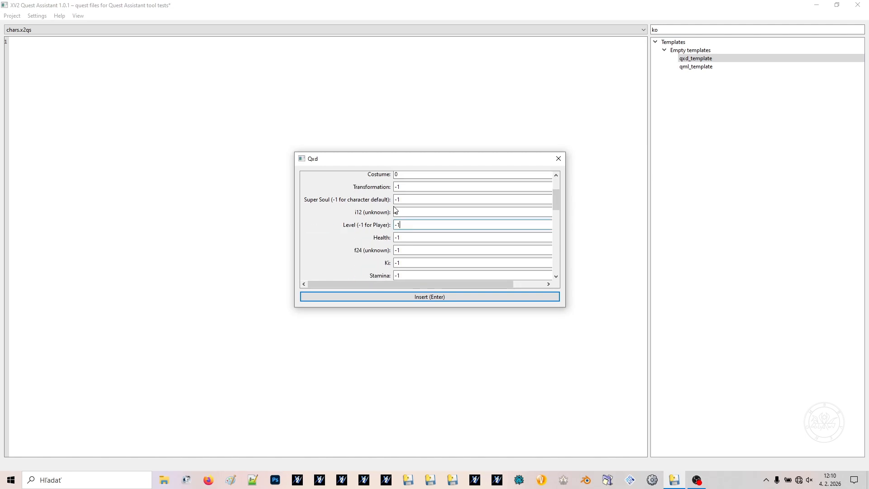
{"action": "left_click", "coordinate": [440, 298]}
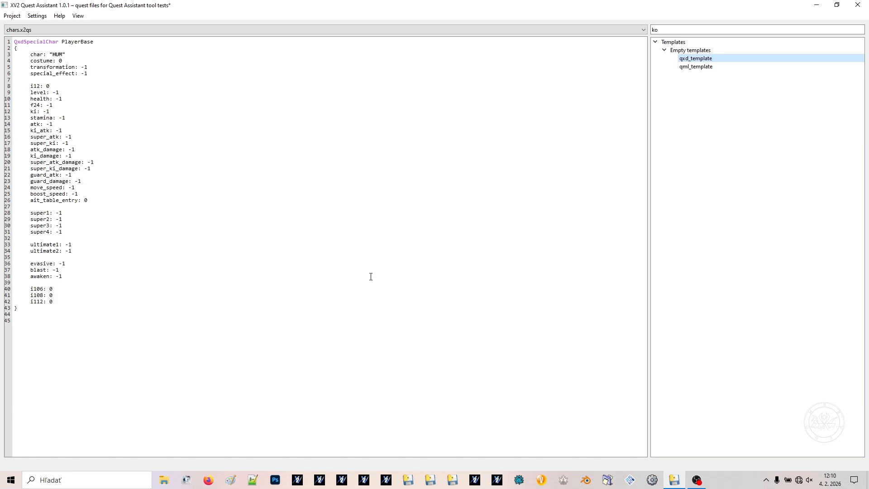
Start another qxd_template entry of type QxdChar with Character ID Fu and the vanilla character Fu
{"action": "double_click", "coordinate": [697, 60]}
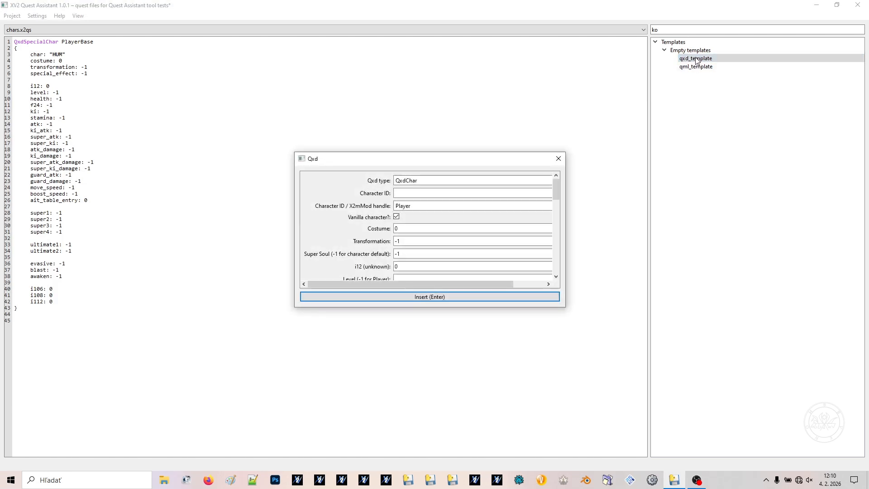
{"action": "left_click", "coordinate": [413, 193]}
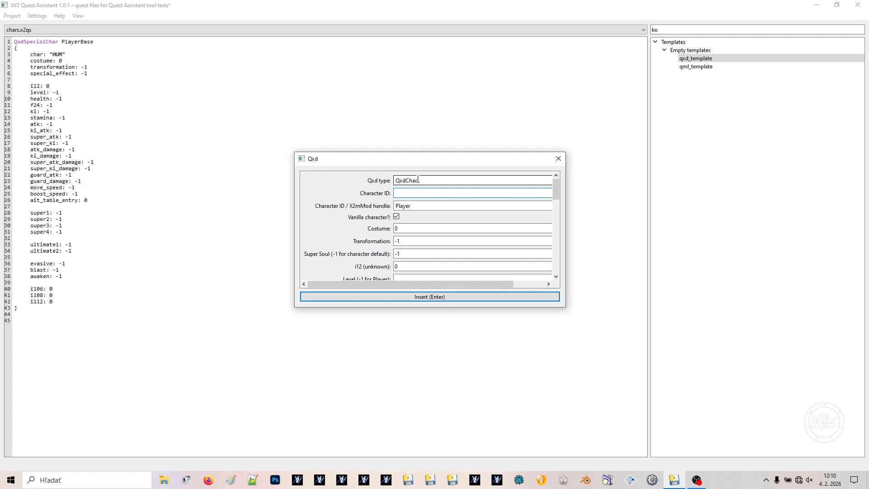
{"action": "key", "text": "Tab"}
{"action": "type", "text": "Fu"}
{"action": "key", "text": "Down"}
{"action": "key", "text": "Down"}
{"action": "key", "text": "BackSpace"}
{"action": "key", "text": "BackSpace"}
{"action": "key", "text": "BackSpace"}
{"action": "key", "text": "BackSpace"}
{"action": "key", "text": "BackSpace"}
{"action": "key", "text": "BackSpace"}
{"action": "key", "text": "BackSpace"}
{"action": "key", "text": "BackSpace"}
{"action": "key", "text": "BackSpace"}
{"action": "key", "text": "BackSpace"}
{"action": "key", "text": "BackSpace"}
{"action": "key", "text": "BackSpace"}
{"action": "key", "text": "BackSpace"}
{"action": "type", "text": "fu"}
{"action": "key", "text": "Down"}
{"action": "key", "text": "Down"}
{"action": "key", "text": "Down"}
{"action": "key", "text": "Down"}
{"action": "key", "text": "Down"}
{"action": "key", "text": "Down"}
{"action": "key", "text": "Down"}
{"action": "key", "text": "Down"}
{"action": "key", "text": "Down"}
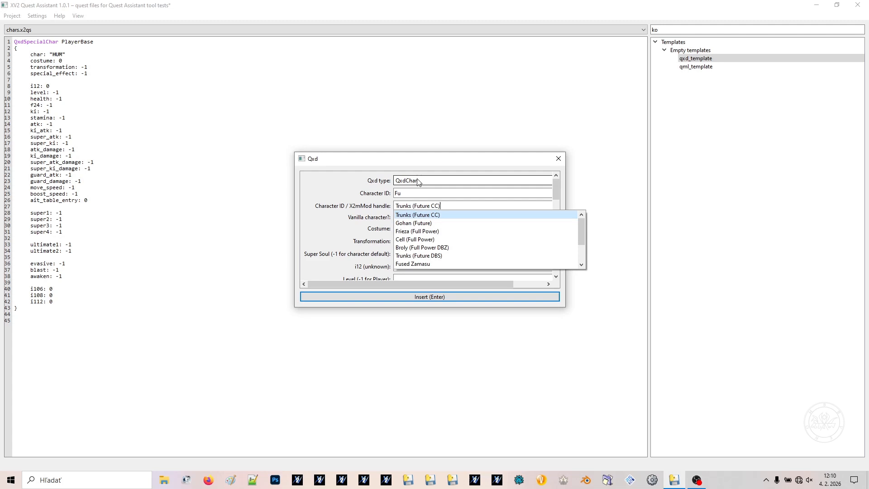
{"action": "key", "text": "Up"}
{"action": "key", "text": "Return"}
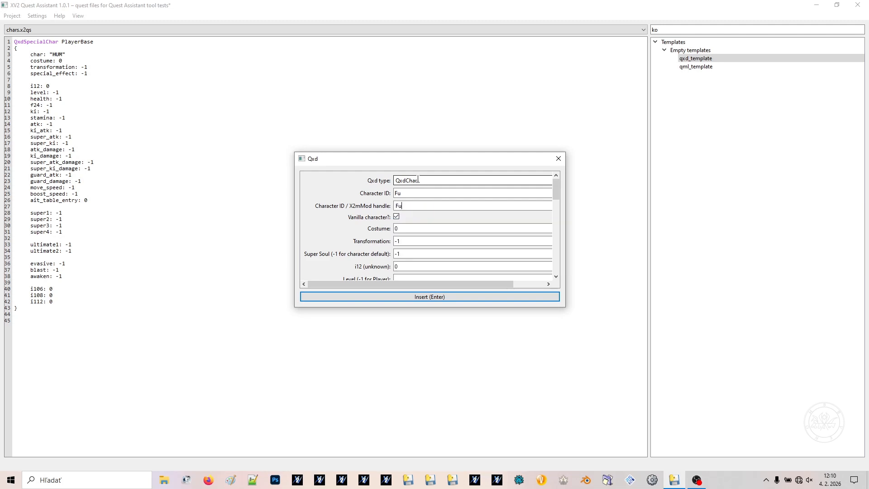
Set Fu's level to 1 and insert the QxdChar entry into chars.x2qs
{"action": "scroll", "coordinate": [358, 254], "scroll_direction": "down", "scroll_amount": 2}
{"action": "left_click", "coordinate": [401, 197]}
{"action": "scroll", "coordinate": [366, 221], "scroll_direction": "down", "scroll_amount": 12}
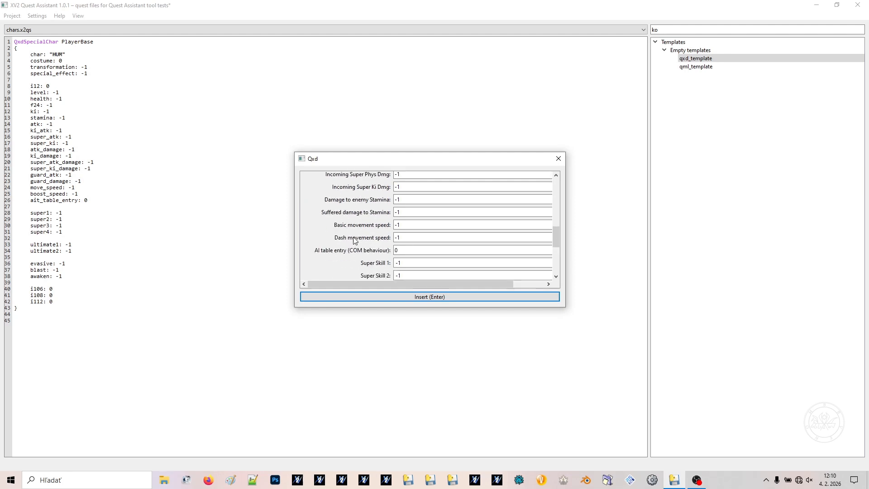
{"action": "left_click", "coordinate": [378, 298]}
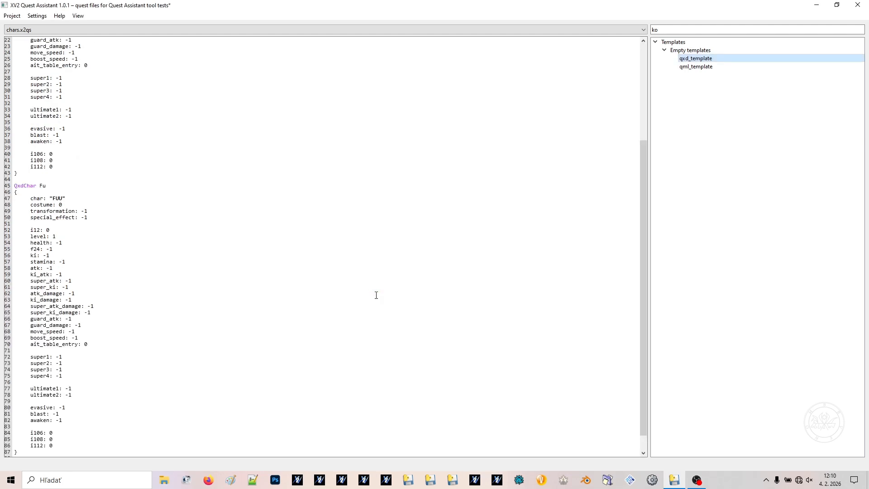
Start a qml_template entry with Character ID Player and QxdChar reference PlayerBase
{"action": "double_click", "coordinate": [695, 67]}
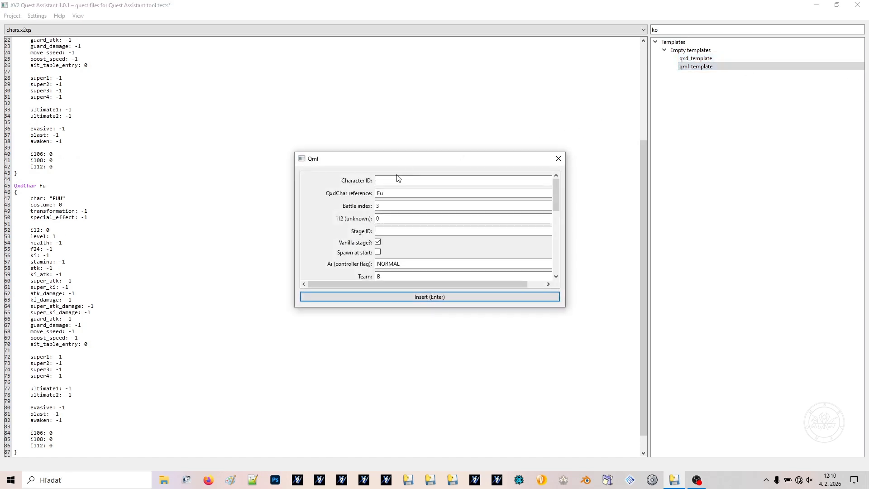
{"action": "left_click_drag", "start_coordinate": [446, 287], "coordinate": [588, 277]}
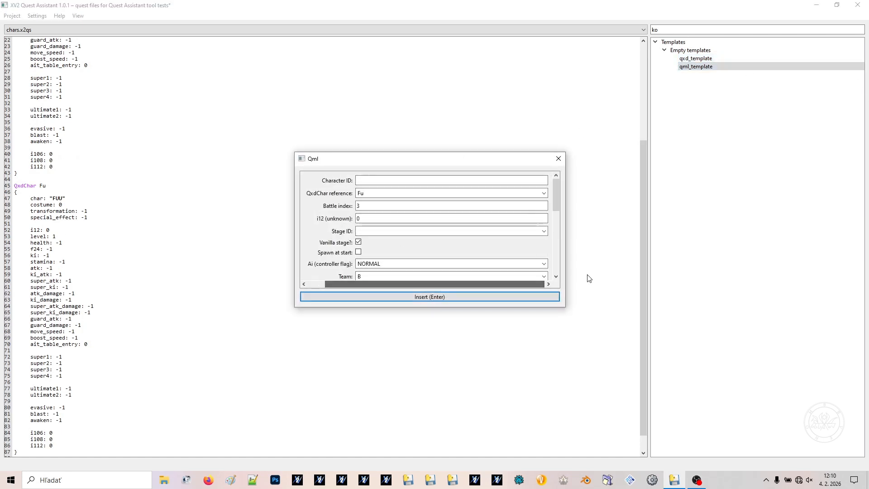
{"action": "left_click", "coordinate": [544, 194]}
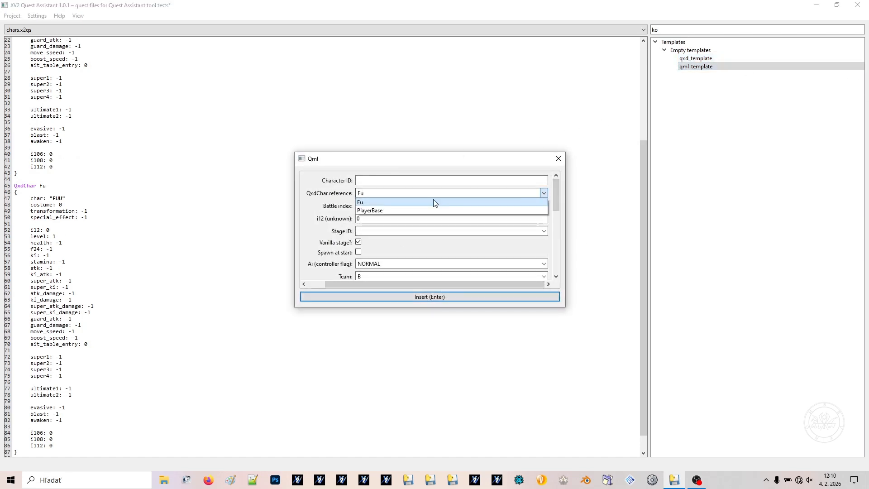
{"action": "left_click", "coordinate": [371, 205]}
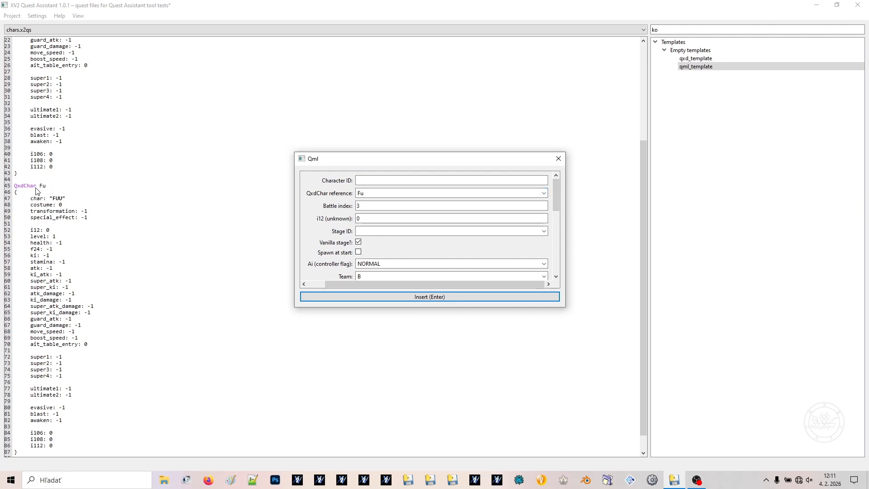
{"action": "left_click", "coordinate": [359, 180]}
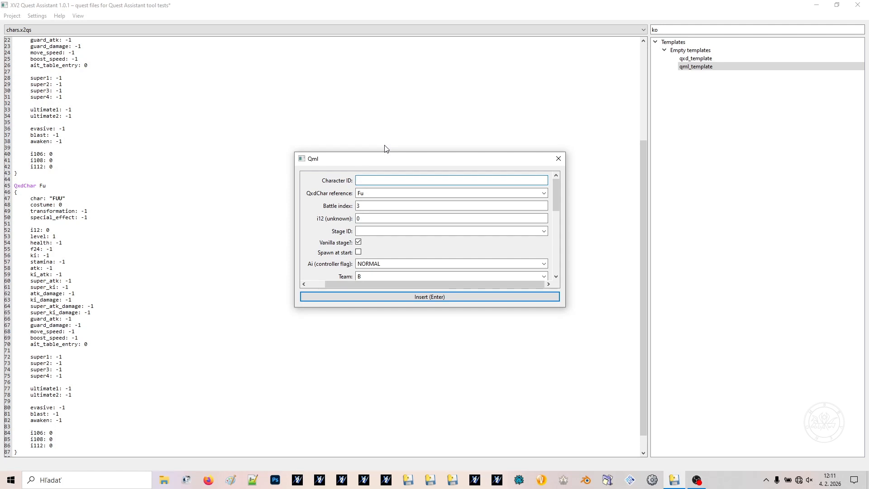
{"action": "key", "text": "Tab"}
{"action": "type", "text": "pl"}
{"action": "key", "text": "Down"}
{"action": "key", "text": "Return"}
{"action": "key", "text": "Tab"}
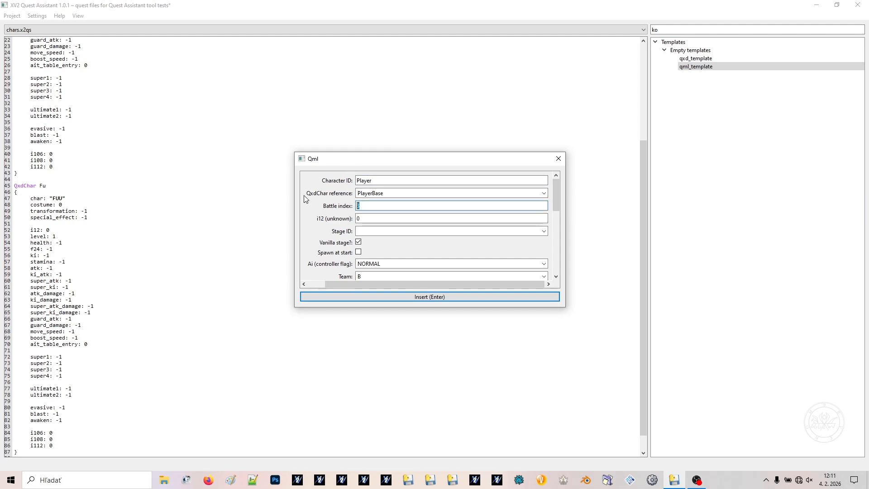
Set the Qml entry's battle index to 0 and stage to Wasteland, and enable spawning at start
{"action": "type", "text": "0"}
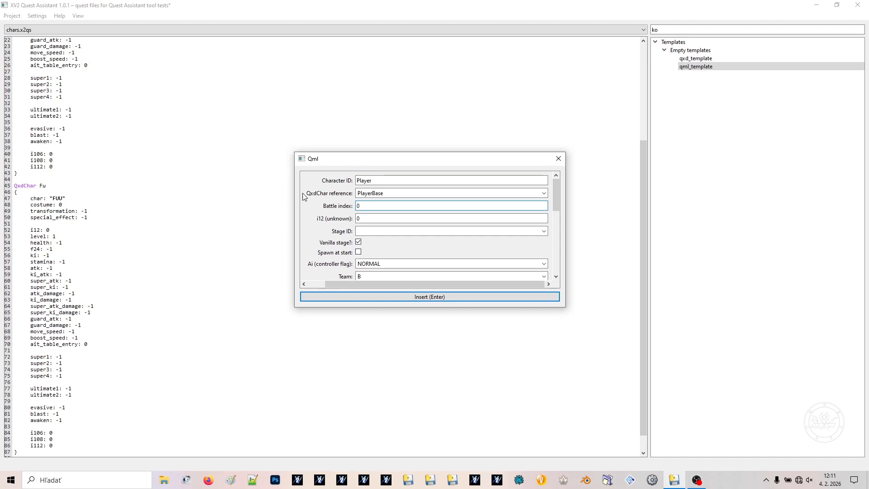
{"action": "left_click", "coordinate": [373, 230]}
{"action": "type", "text": "was"}
{"action": "key", "text": "Down"}
{"action": "key", "text": "Return"}
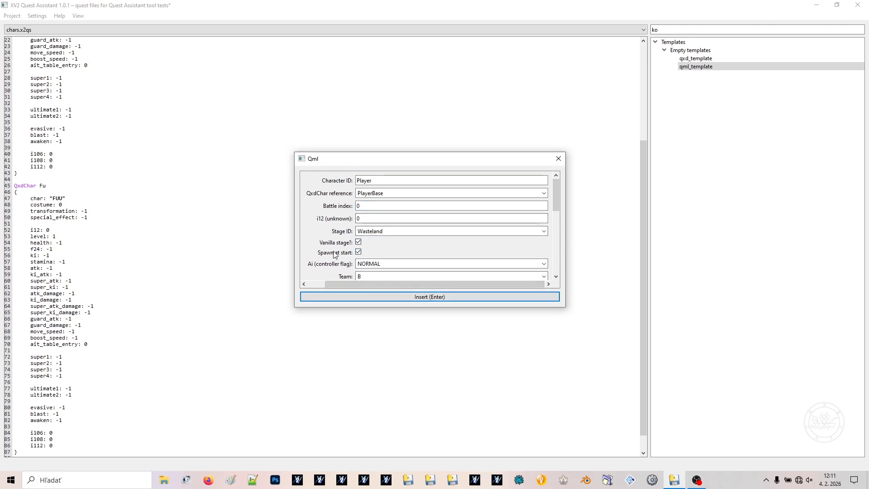
Set the i36 allotted COM actions value of the Player entry to 0
{"action": "scroll", "coordinate": [335, 242], "scroll_direction": "down", "scroll_amount": 1}
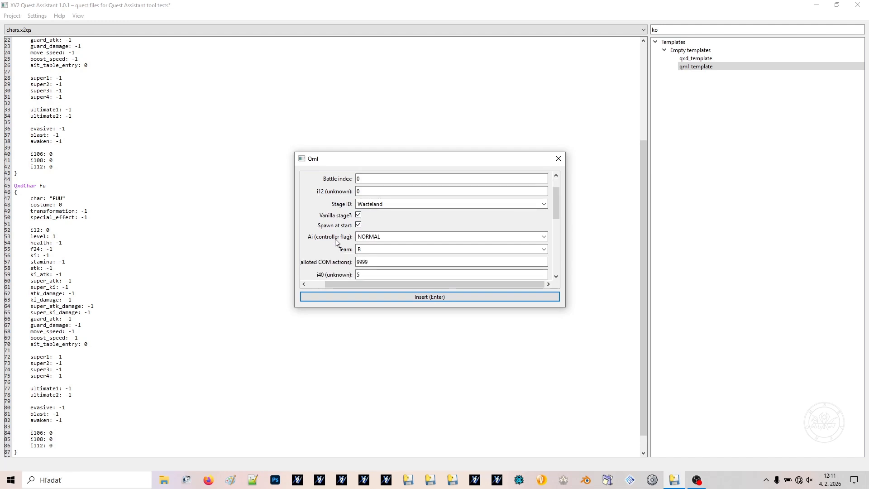
{"action": "scroll", "coordinate": [336, 242], "scroll_direction": "down", "scroll_amount": 1}
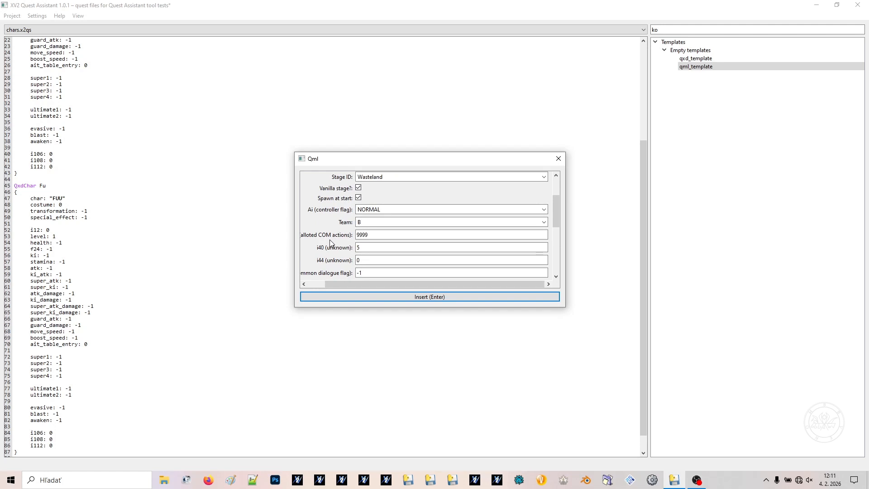
{"action": "double_click", "coordinate": [381, 236]}
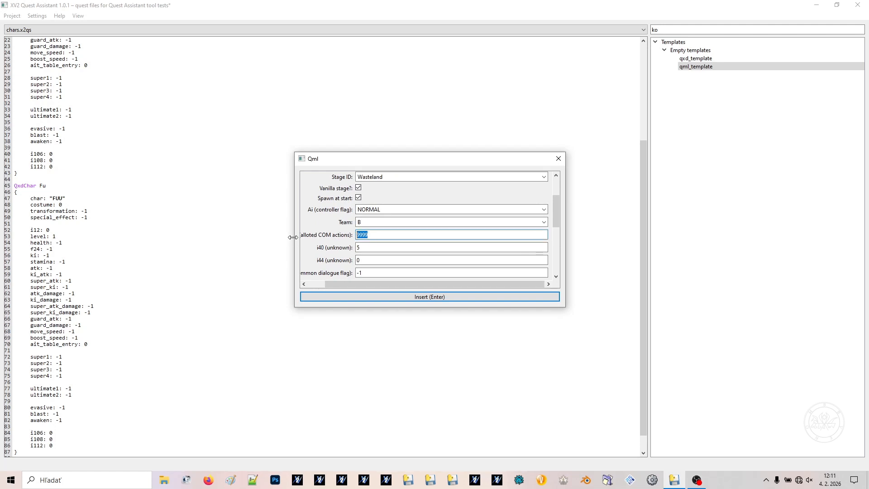
{"action": "type", "text": "0"}
{"action": "left_click_drag", "start_coordinate": [345, 284], "coordinate": [292, 284]}
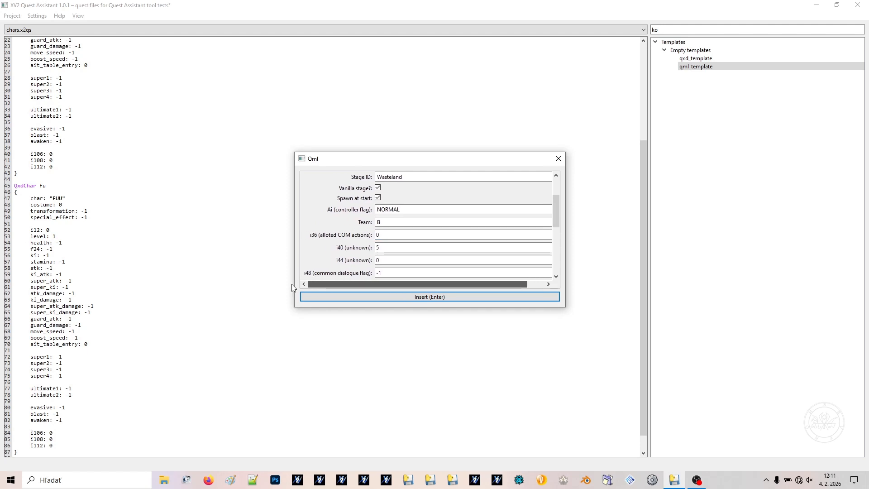
{"action": "double_click", "coordinate": [397, 233]}
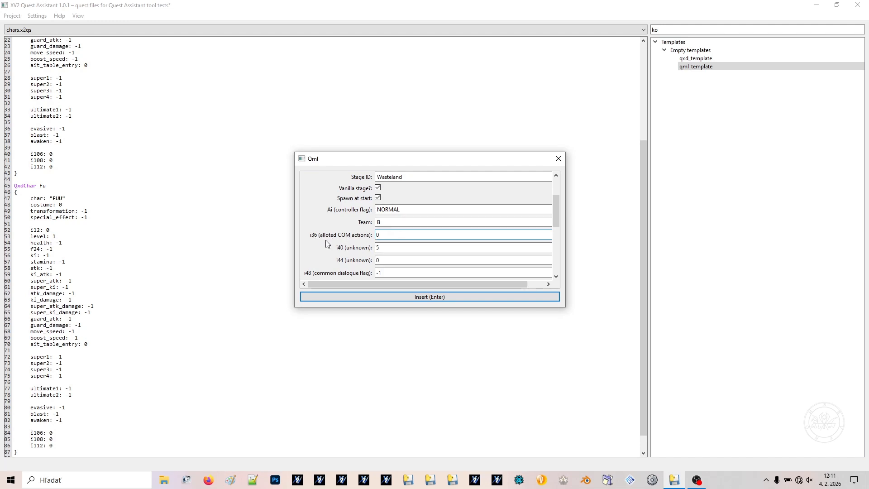
Change the Player entry's battle index to 2
{"action": "scroll", "coordinate": [335, 238], "scroll_direction": "up", "scroll_amount": 2}
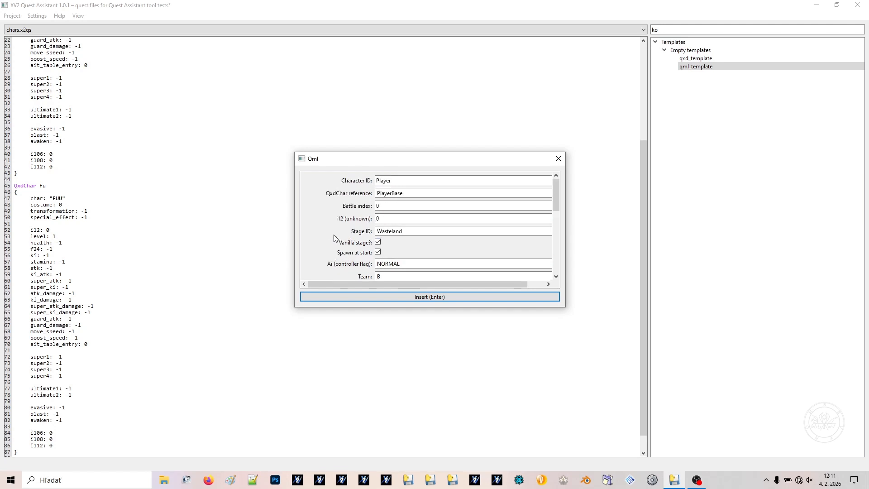
{"action": "left_click_drag", "start_coordinate": [391, 206], "coordinate": [320, 207]}
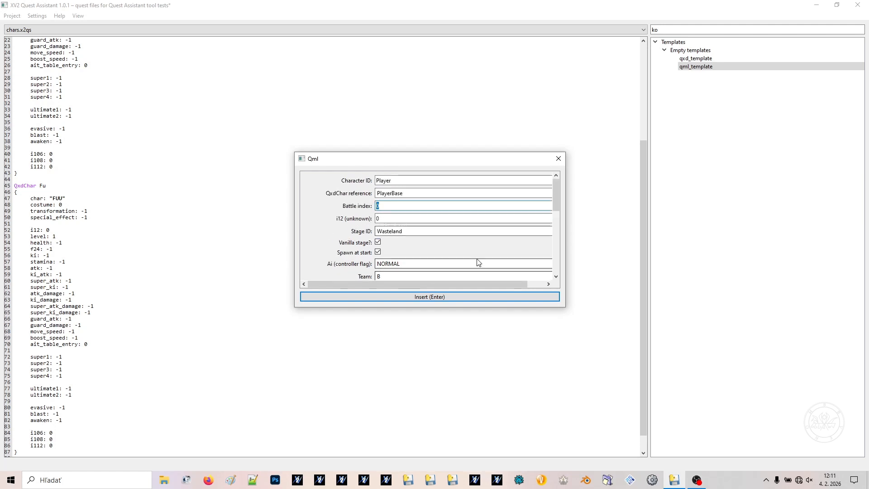
{"action": "type", "text": "1"}
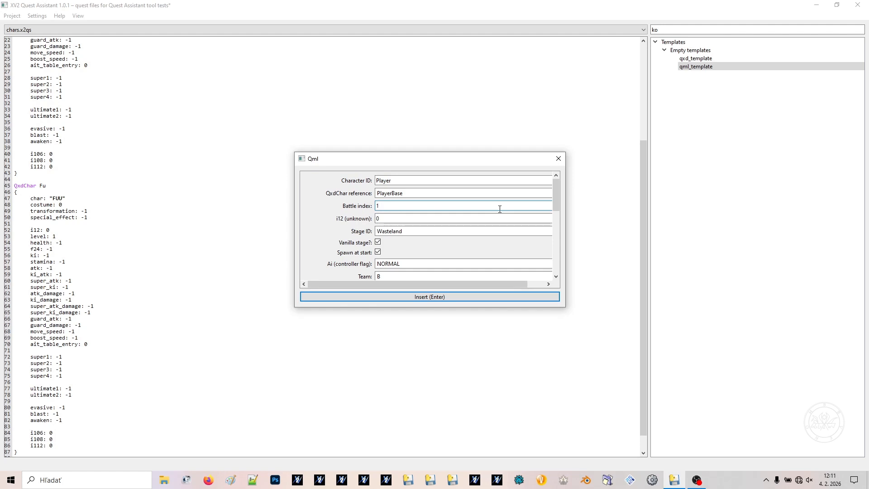
{"action": "key", "text": "BackSpace"}
{"action": "type", "text": "2"}
Set the i36 allotted COM actions value of the Player entry to 9999
{"action": "scroll", "coordinate": [328, 236], "scroll_direction": "down", "scroll_amount": 1}
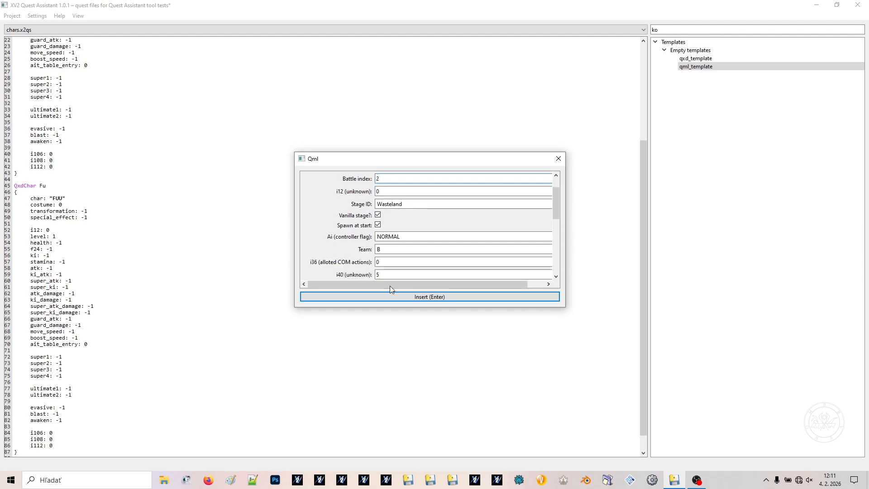
{"action": "left_click_drag", "start_coordinate": [387, 261], "coordinate": [363, 261]}
{"action": "type", "text": "999"}
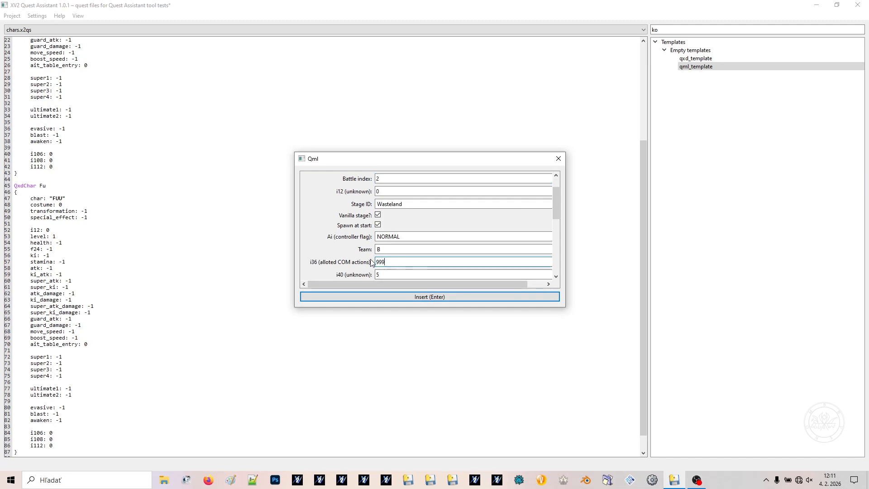
{"action": "type", "text": "9"}
{"action": "scroll", "coordinate": [307, 227], "scroll_direction": "up", "scroll_amount": 1}
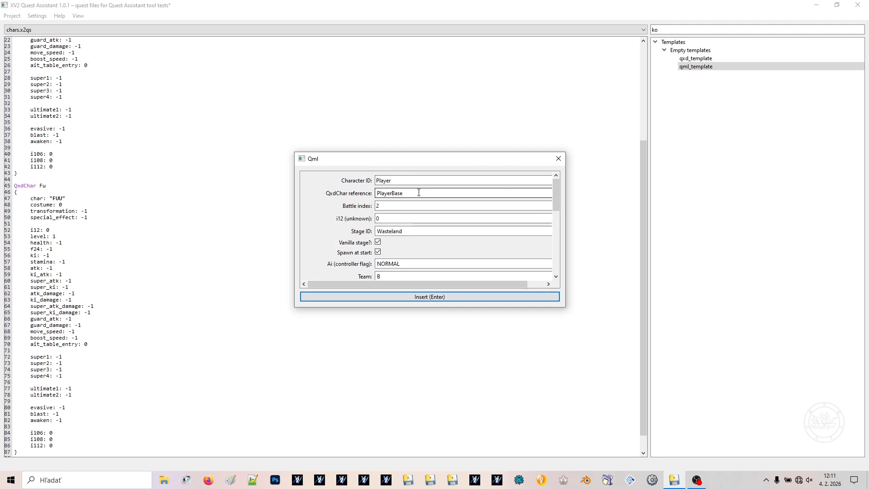
{"action": "scroll", "coordinate": [344, 230], "scroll_direction": "down", "scroll_amount": 2}
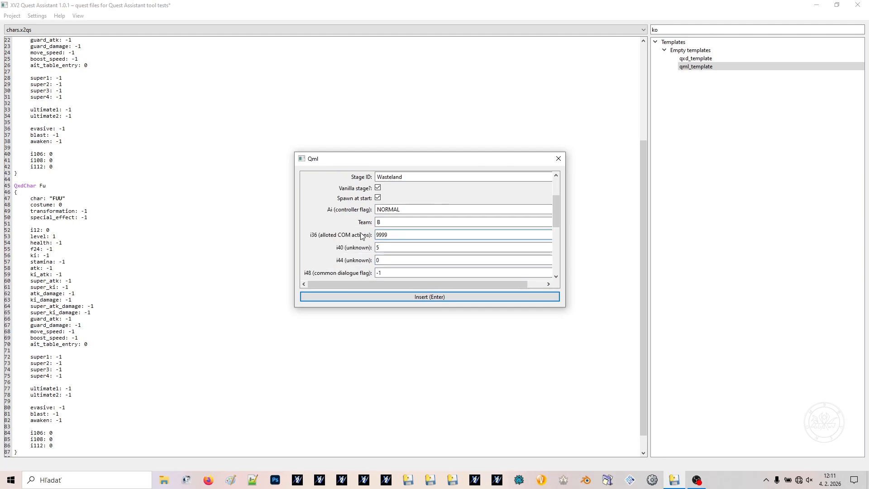
{"action": "scroll", "coordinate": [425, 283], "scroll_direction": "right", "scroll_amount": 1}
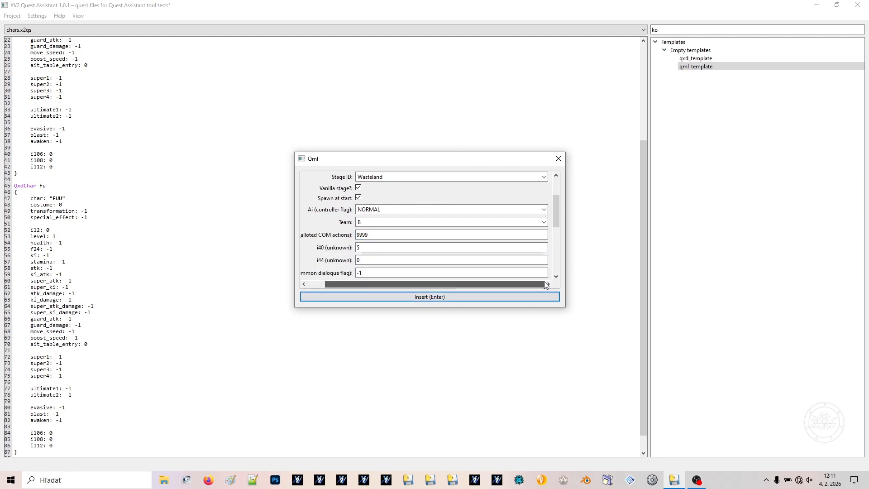
Set the AI controller flag of the Player entry to HUMAN
{"action": "left_click", "coordinate": [545, 209]}
{"action": "left_click", "coordinate": [391, 210]}
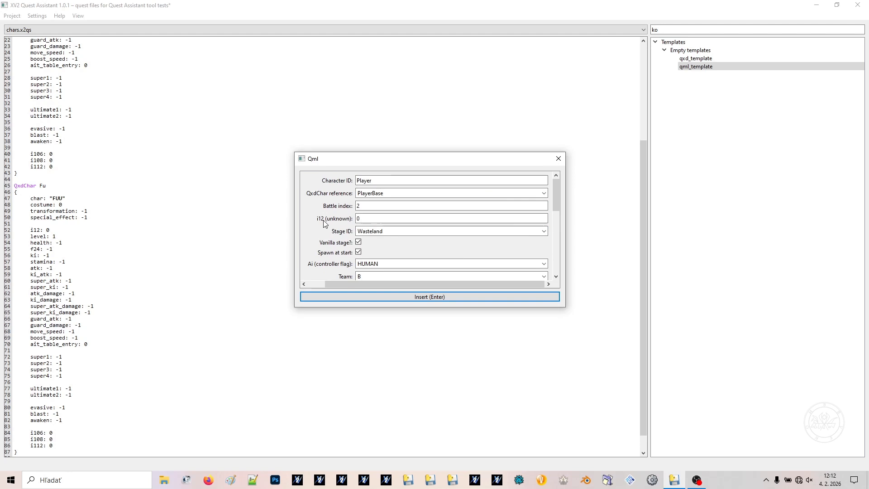
{"action": "scroll", "coordinate": [330, 222], "scroll_direction": "up", "scroll_amount": 2}
{"action": "scroll", "coordinate": [332, 219], "scroll_direction": "down", "scroll_amount": 1}
Switch the Player entry's AI controller flag to NORMAL and back to HUMAN
{"action": "left_click", "coordinate": [379, 177]}
{"action": "left_click_drag", "start_coordinate": [381, 235], "coordinate": [322, 235]}
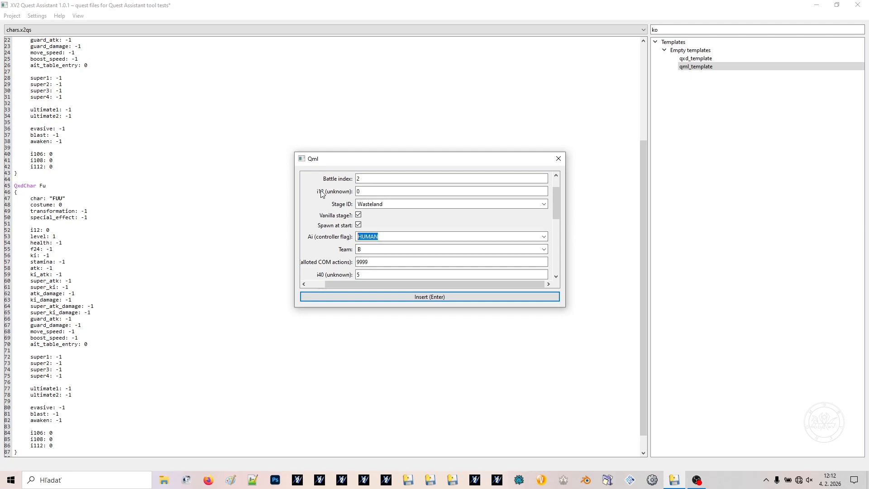
{"action": "type", "text": "NORMAL"}
{"action": "key", "text": "Down"}
{"action": "key", "text": "Return"}
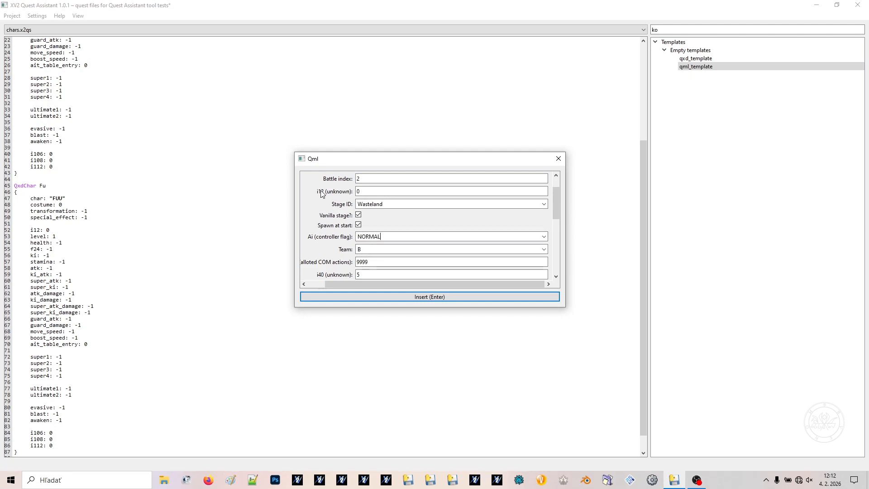
{"action": "key", "text": "ctrl+a"}
{"action": "type", "text": "HUMAN"}
{"action": "key", "text": "Down"}
{"action": "key", "text": "Return"}
Set the i36 allotted COM actions value of the Player entry to 0
{"action": "left_click", "coordinate": [374, 262]}
{"action": "left_click_drag", "start_coordinate": [372, 284], "coordinate": [310, 283]}
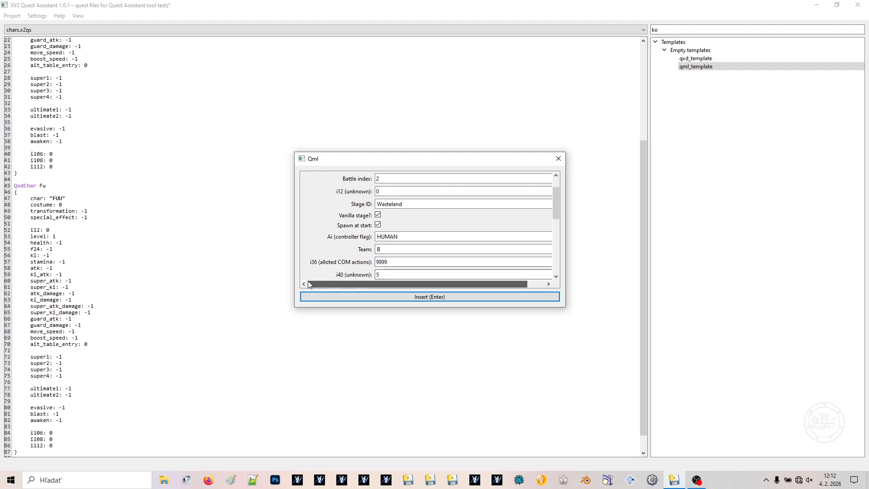
{"action": "left_click_drag", "start_coordinate": [392, 262], "coordinate": [358, 263]}
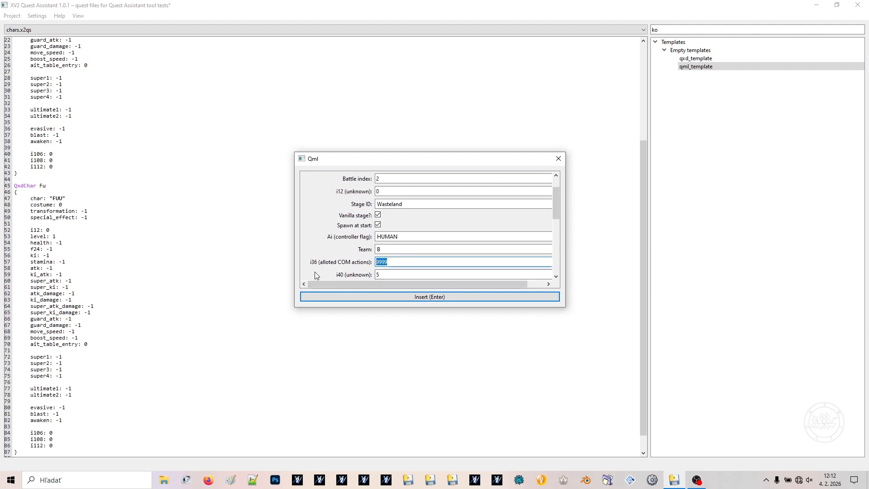
{"action": "type", "text": "0"}
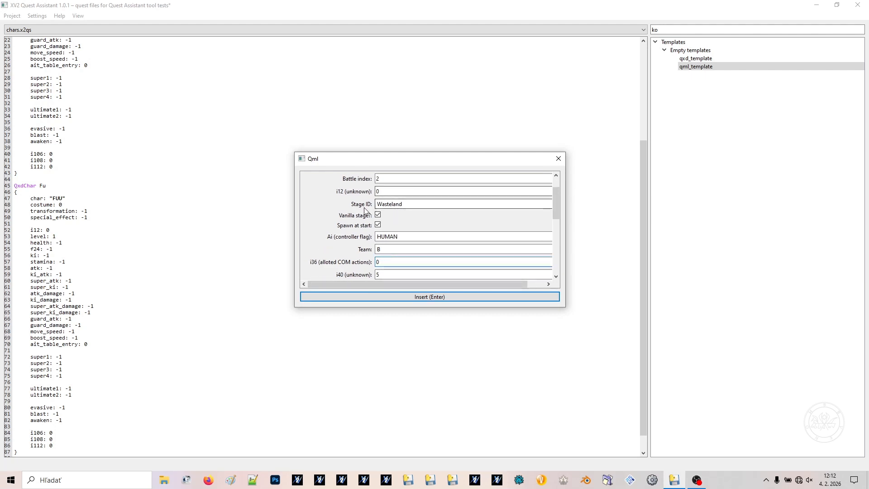
Assign the Player entry to team A and set its battle index to 0
{"action": "left_click_drag", "start_coordinate": [377, 251], "coordinate": [389, 239]}
{"action": "type", "text": "A"}
{"action": "scroll", "coordinate": [330, 224], "scroll_direction": "up", "scroll_amount": 1}
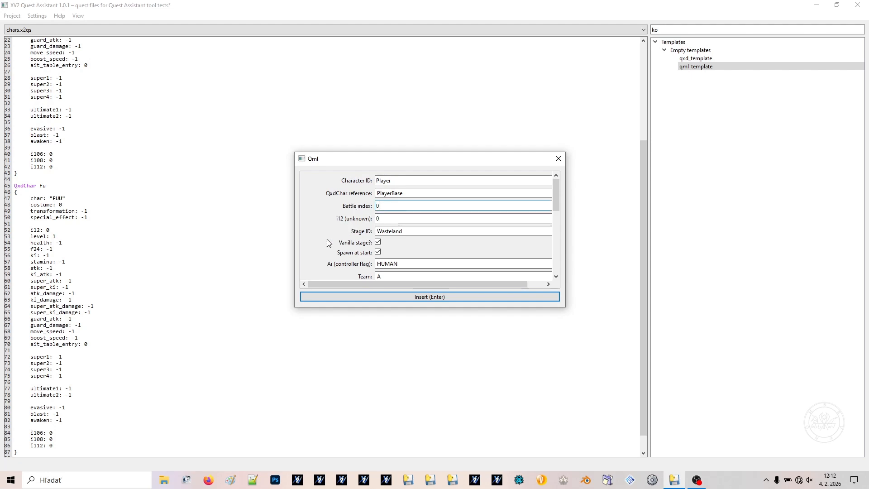
Insert the completed Player Qml entry into chars.x2qs and highlight the team value in its code
{"action": "scroll", "coordinate": [340, 247], "scroll_direction": "down", "scroll_amount": 6}
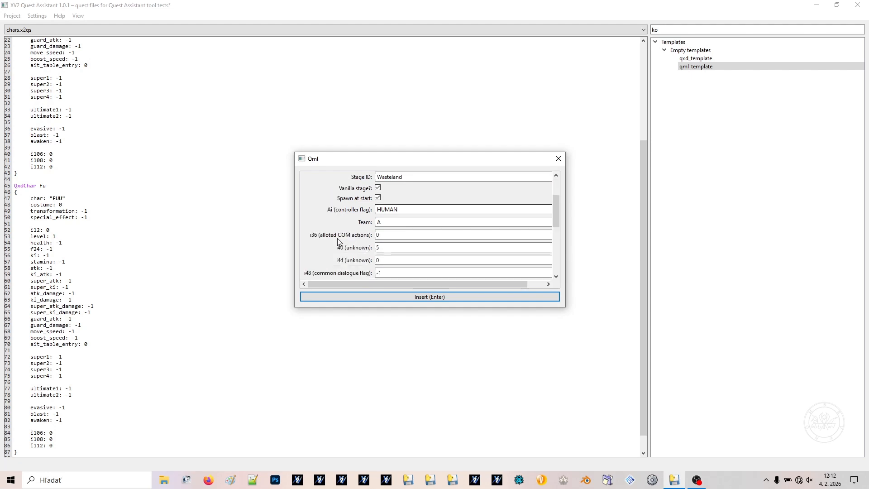
{"action": "left_click", "coordinate": [390, 296]}
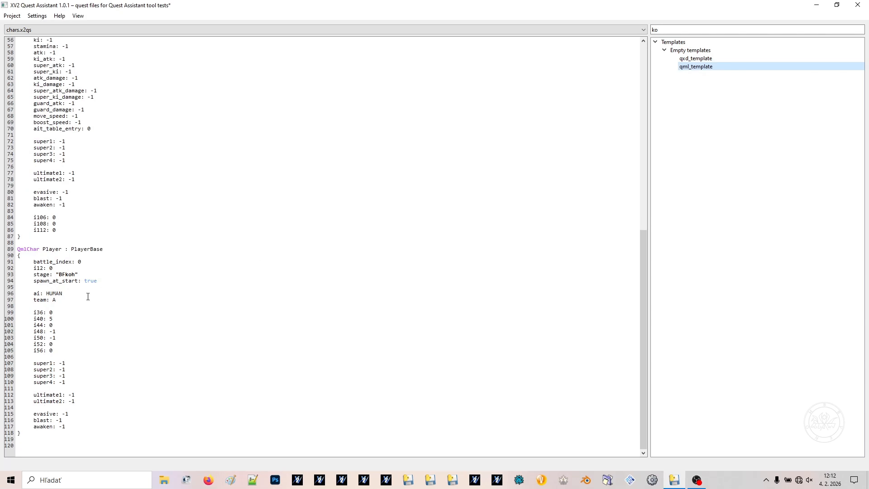
{"action": "left_click_drag", "start_coordinate": [58, 300], "coordinate": [48, 301]}
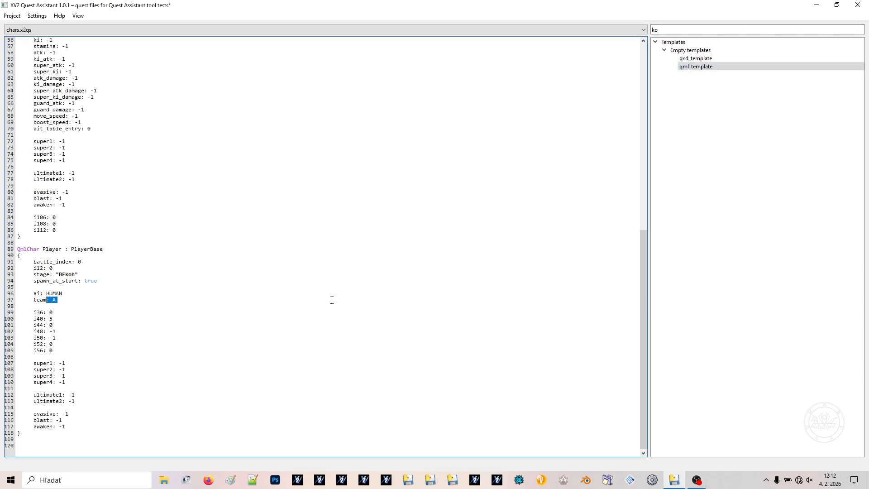